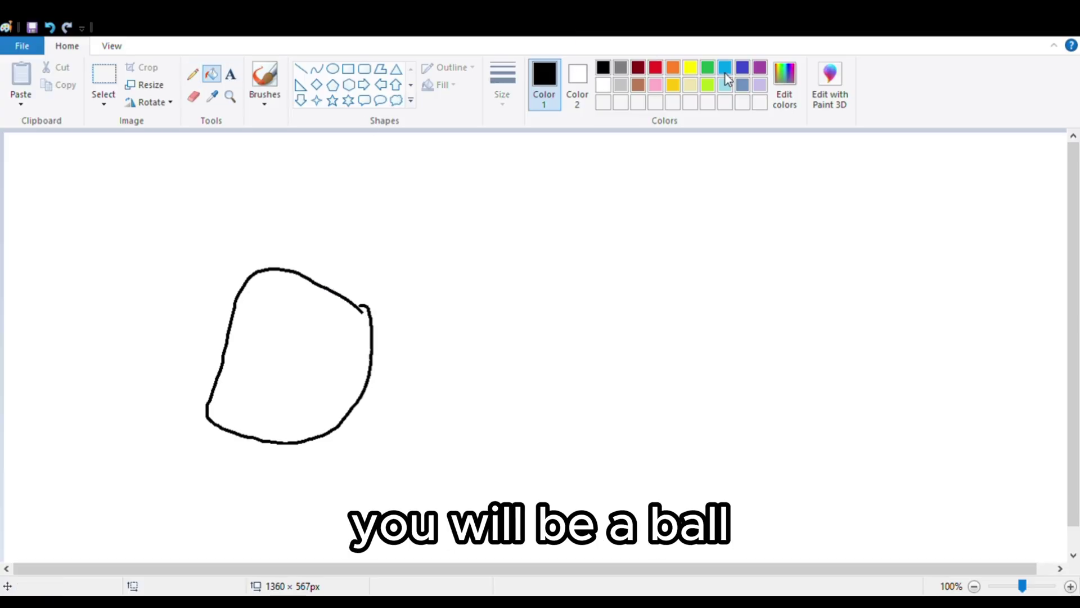
- Fill the ball blue, draw the red laser-block grid, and start a black skull above the ball
left_click(725, 68)
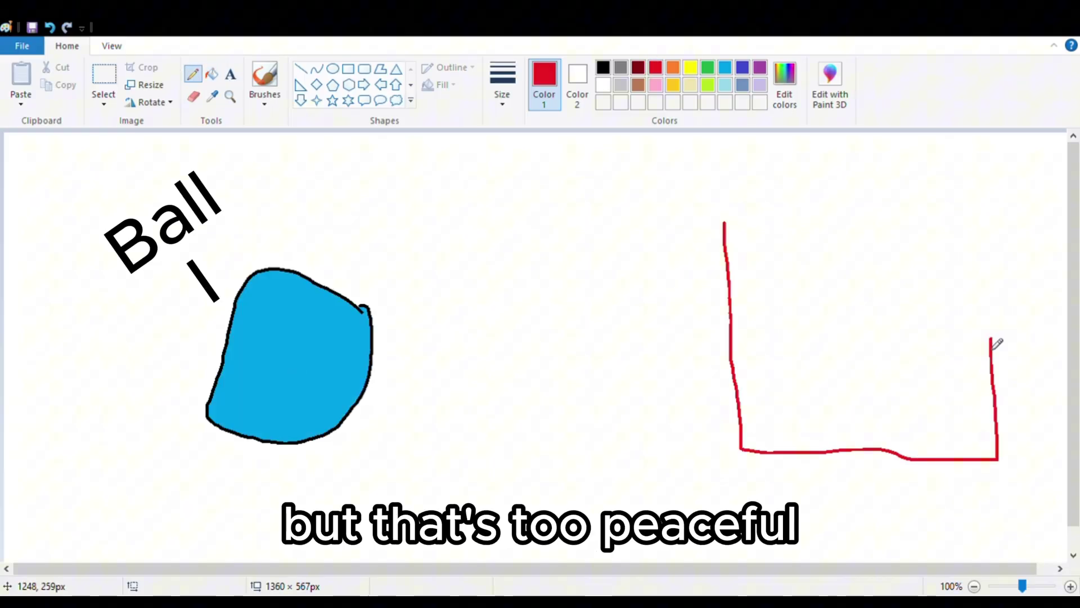
left_click_drag(988, 338, 724, 219)
left_click_drag(817, 220, 833, 433)
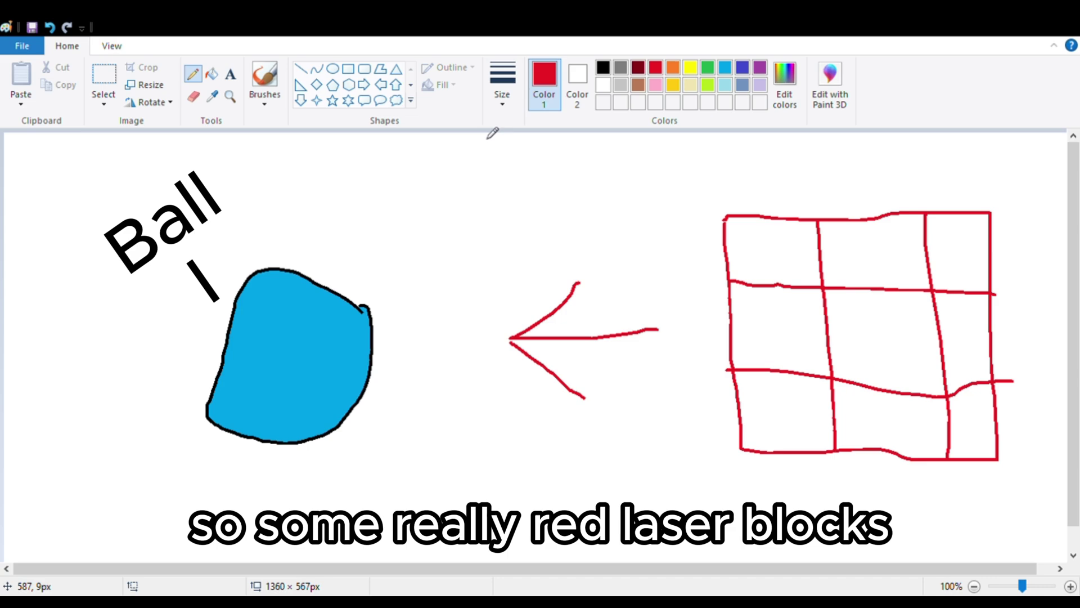
left_click(602, 67)
left_click_drag(289, 205, 297, 237)
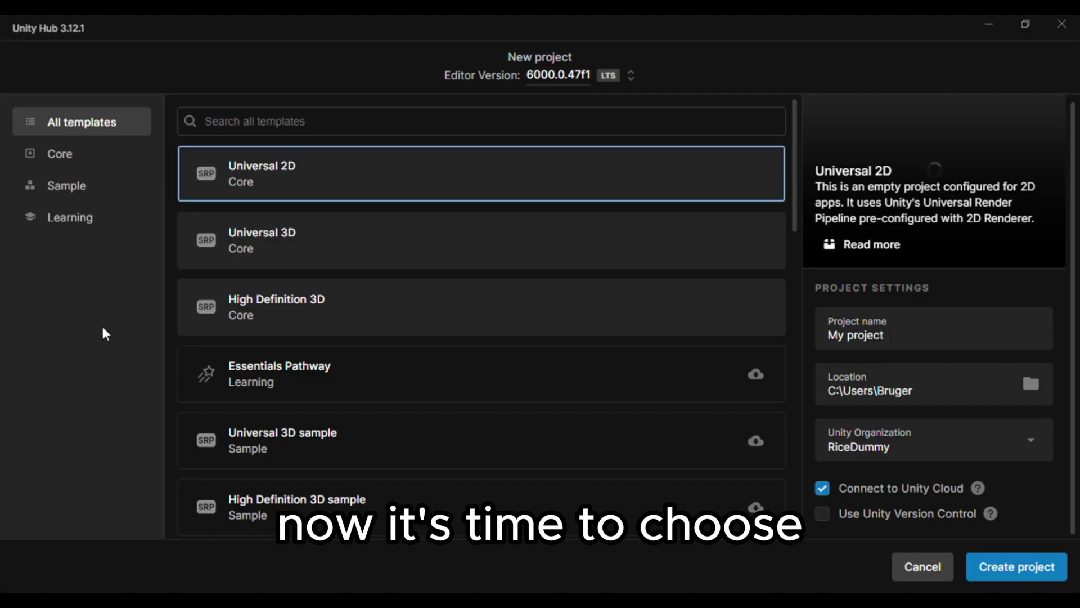
- Create a Universal 3D project named 'THE GAME!!!'
left_click(325, 244)
key("BackSpace")
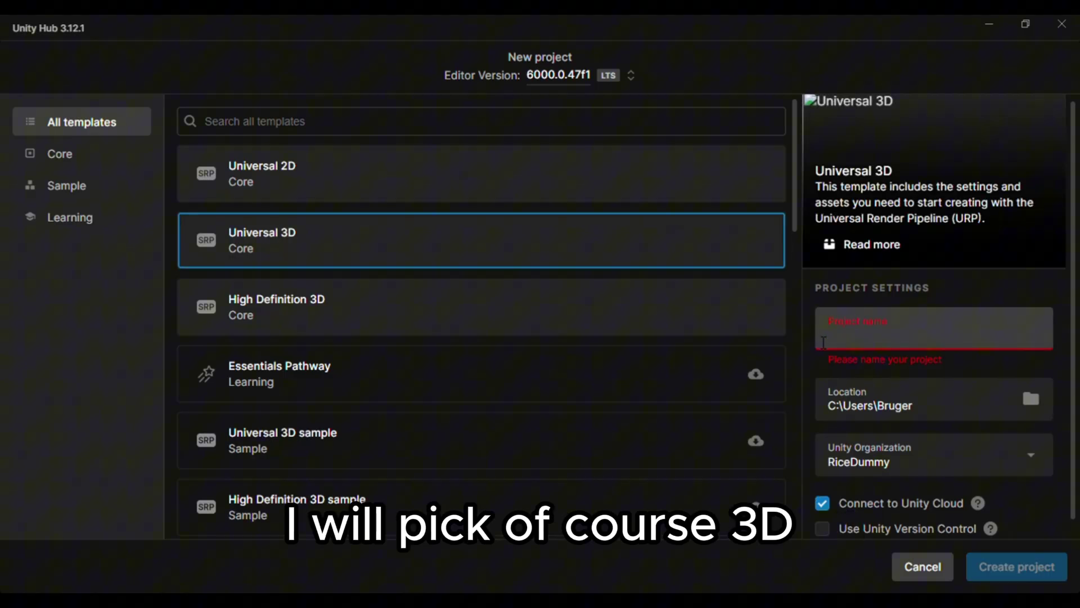
type("THE GAME!!!")
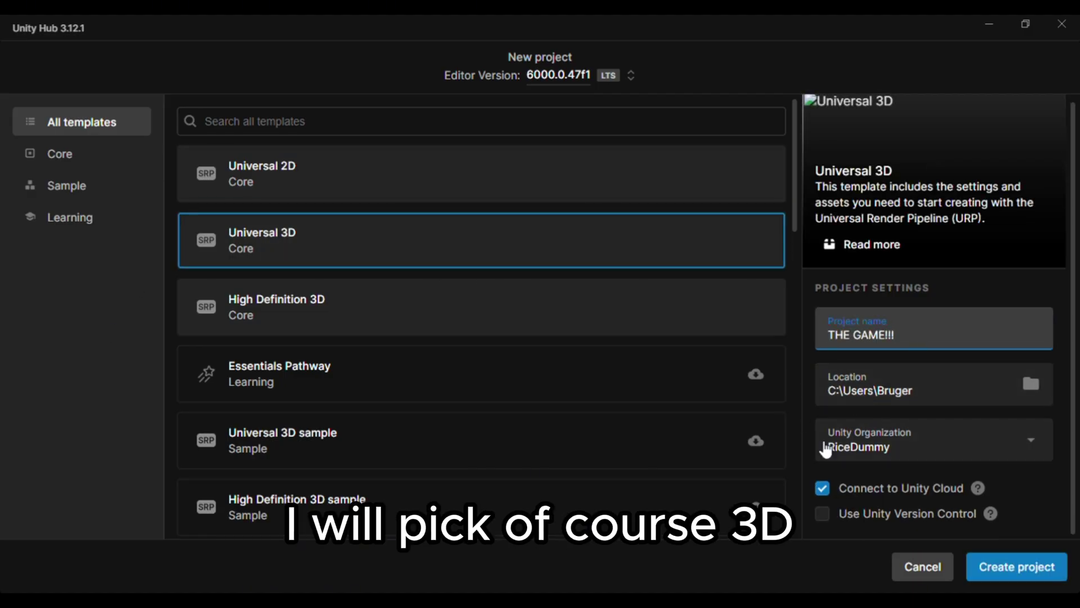
left_click(1010, 566)
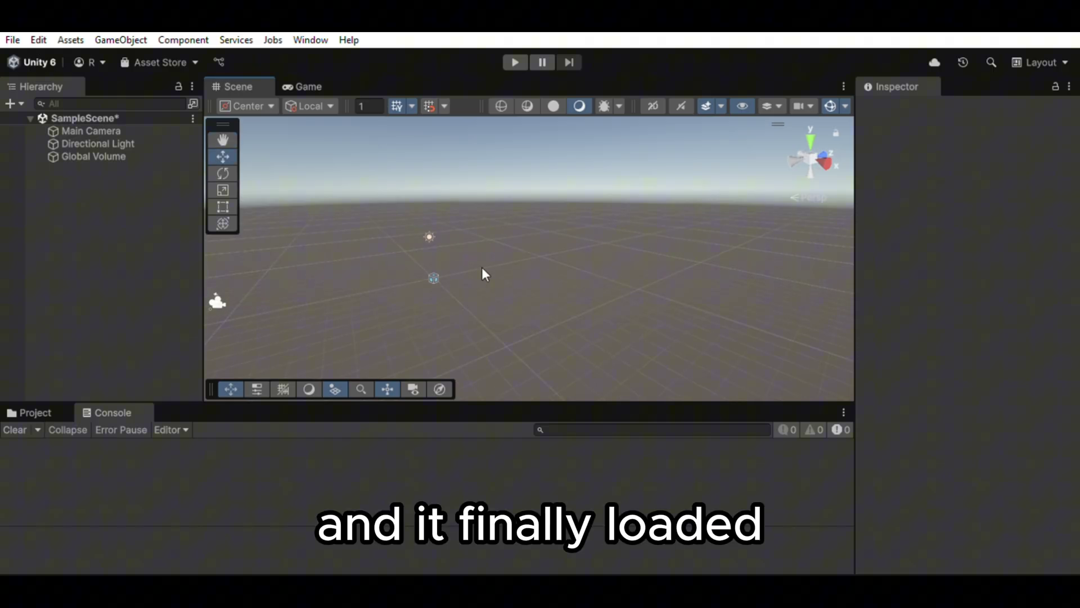
- Orbit and zoom the Scene view around the red nine-cube wall
mouse_move(493, 279)
right_mouse_down()
mouse_move(474, 292)
mouse_move(480, 280)
right_mouse_up()
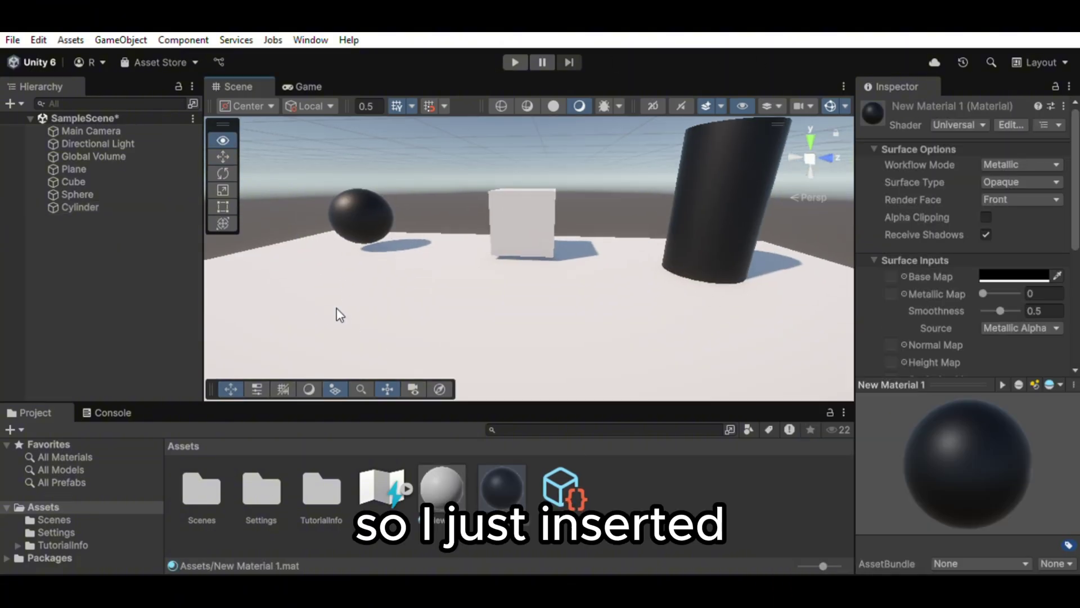
scroll(338, 314, "down", 5)
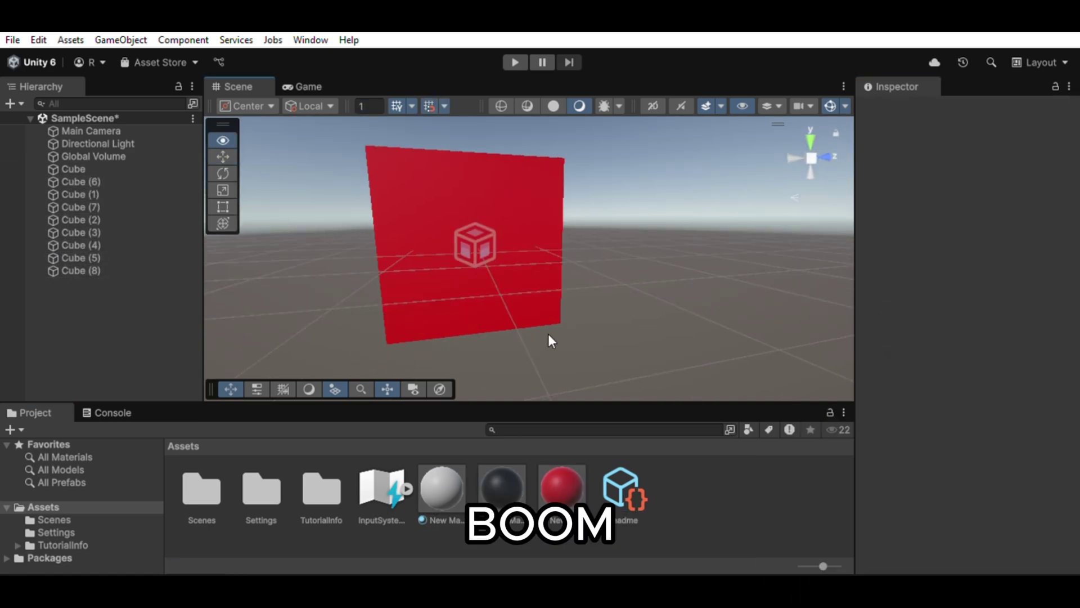
left_click_drag(548, 333, 522, 338, "alt")
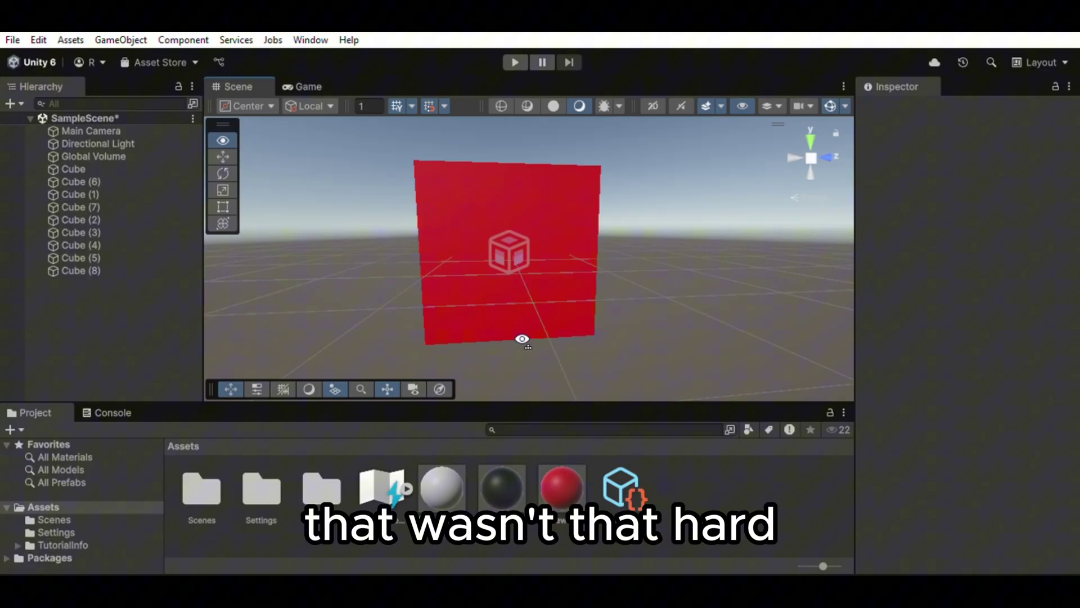
scroll(513, 333, "down", 2)
scroll(512, 333, "down", 2)
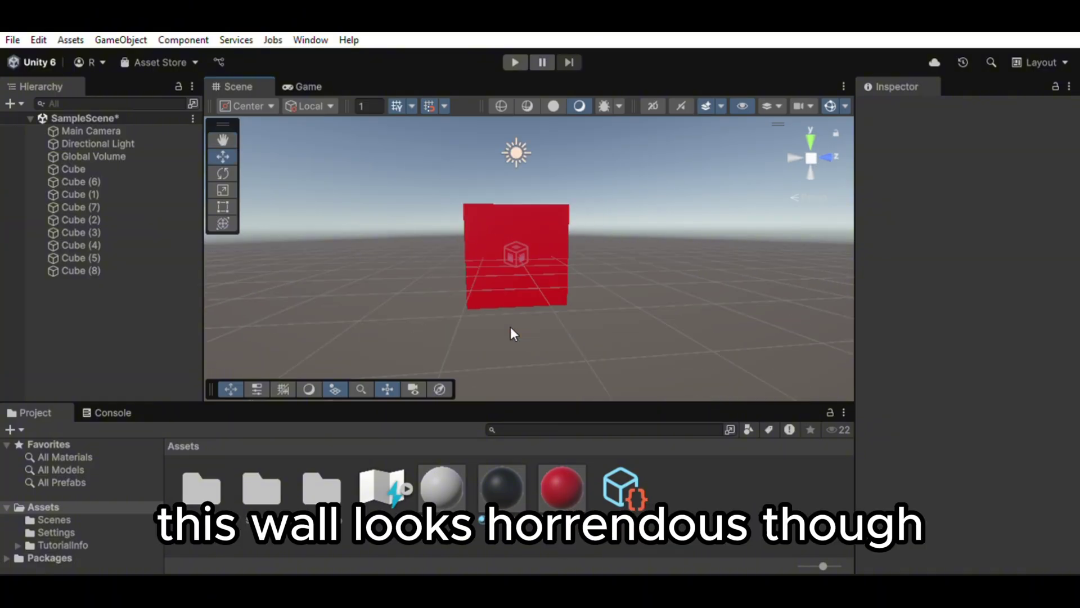
left_click_drag(522, 329, 528, 340, "alt")
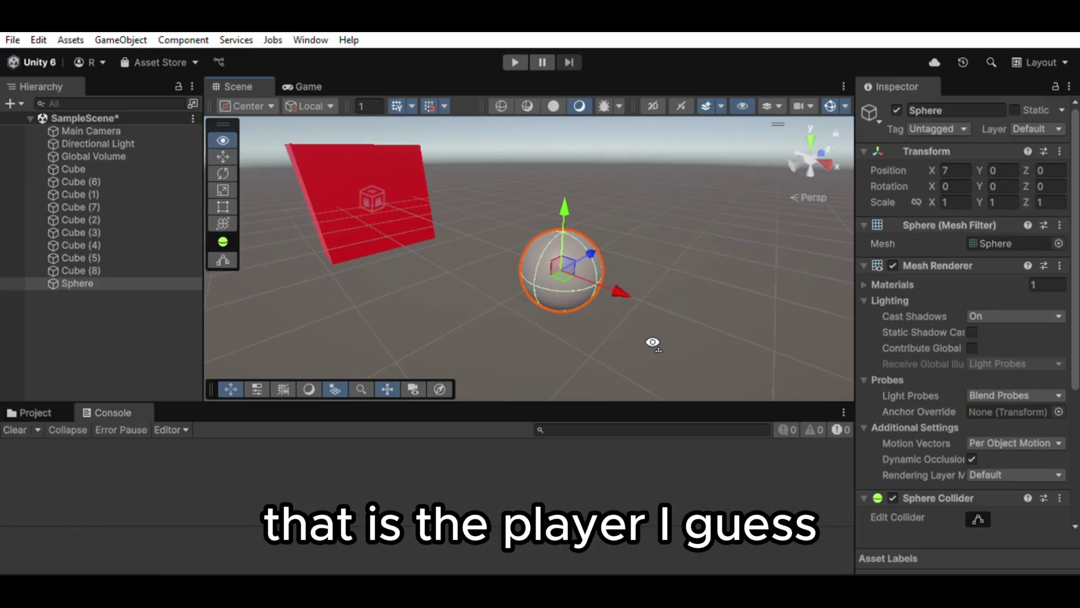
- Move the Sphere player to position (7, 0, 5) beside the wall
left_click_drag(650, 340, 545, 288, "alt")
left_click(429, 295)
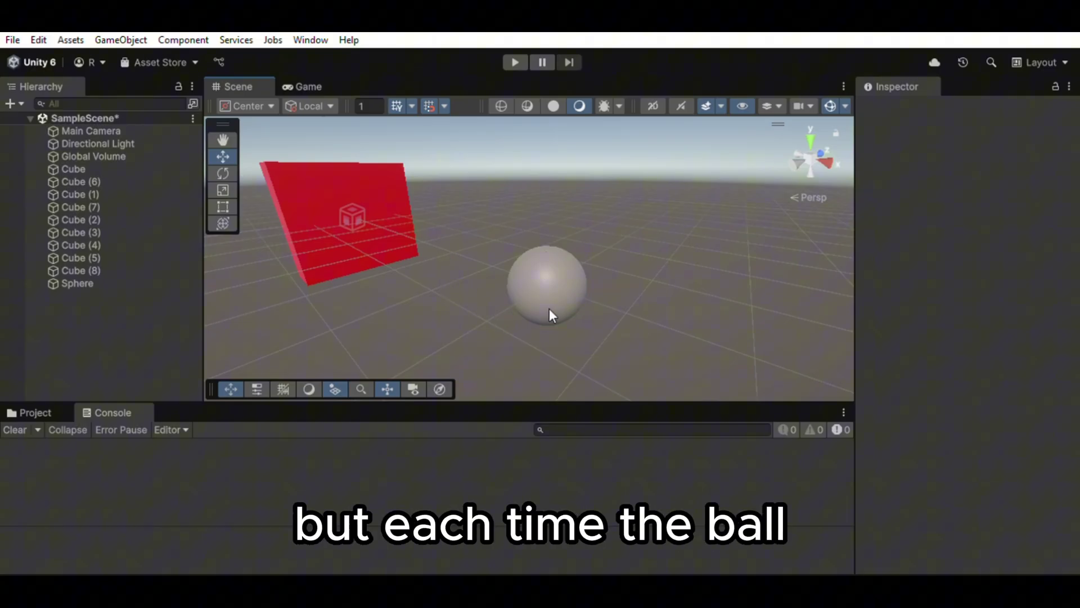
left_click(545, 289)
left_click_drag(595, 237, 665, 206)
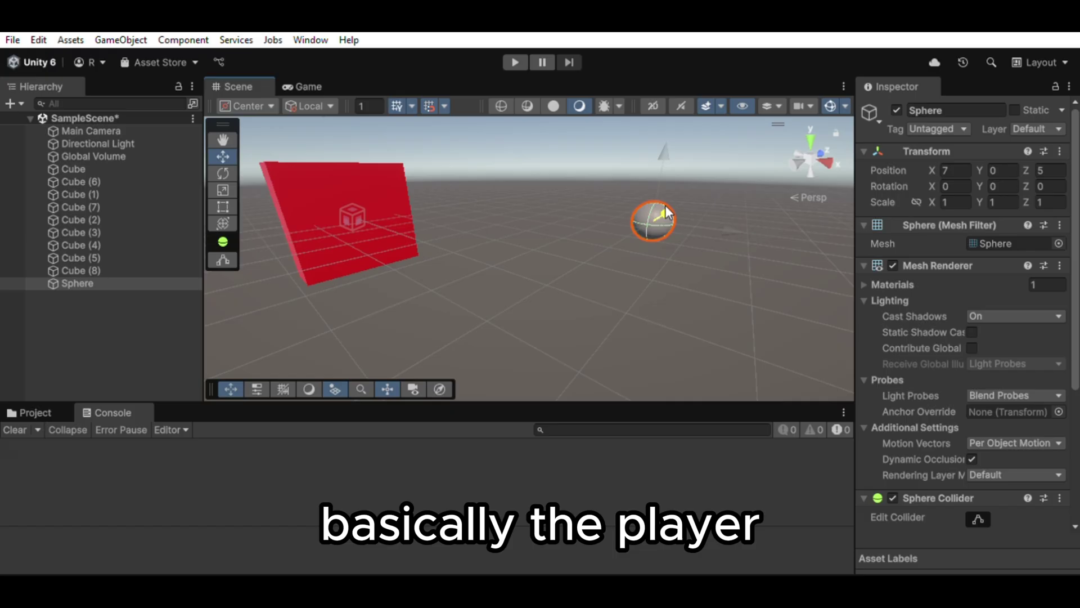
left_click(617, 214)
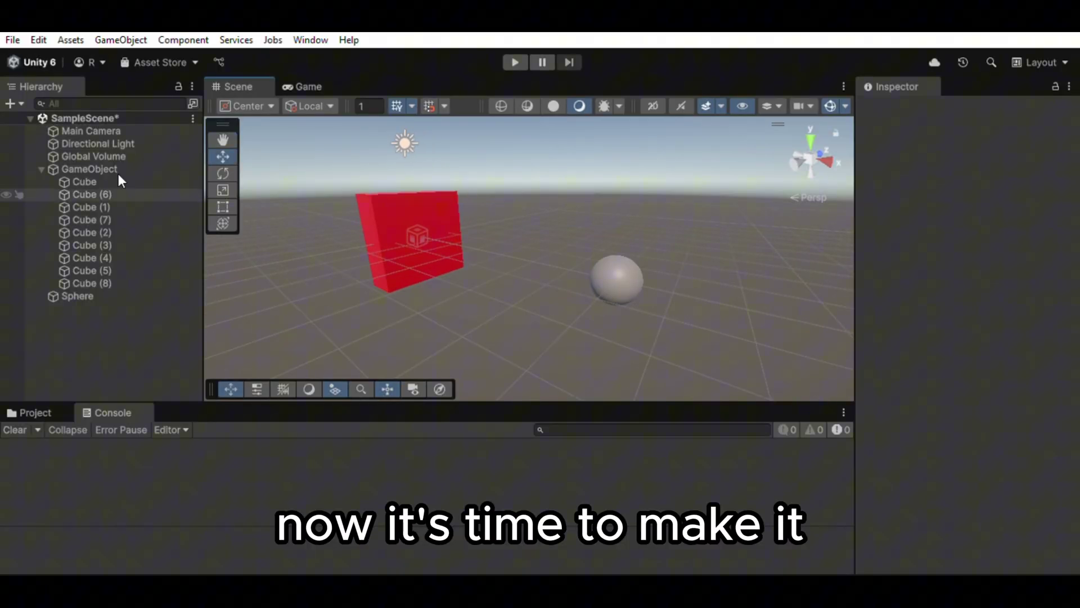
- Shift the grouped wall cubes to X 5.3 and focus the browser address bar
left_click(117, 170)
left_click_drag(531, 258, 590, 309)
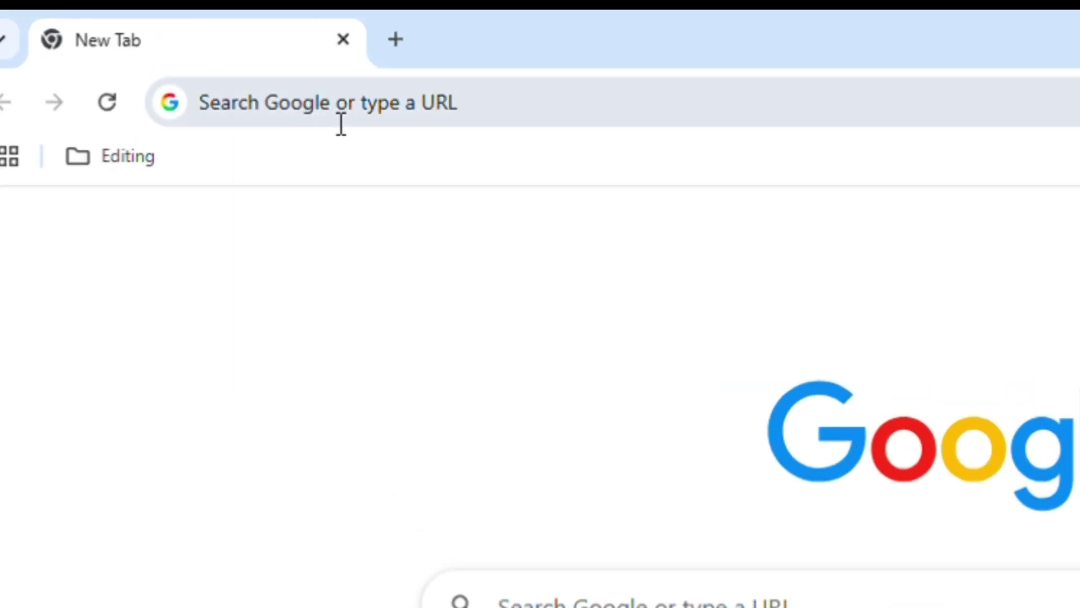
left_click(202, 68)
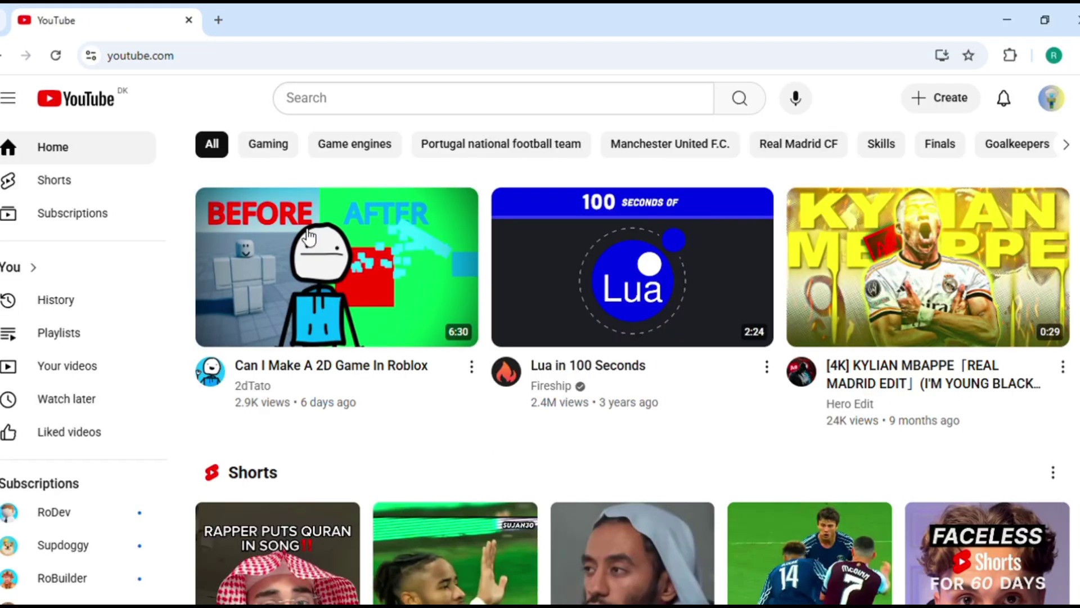
- Search YouTube for 'HOW TO MAKE A SCRIPT IN UNITY' and open the Create and Attach a Script tutorial
left_click(319, 101)
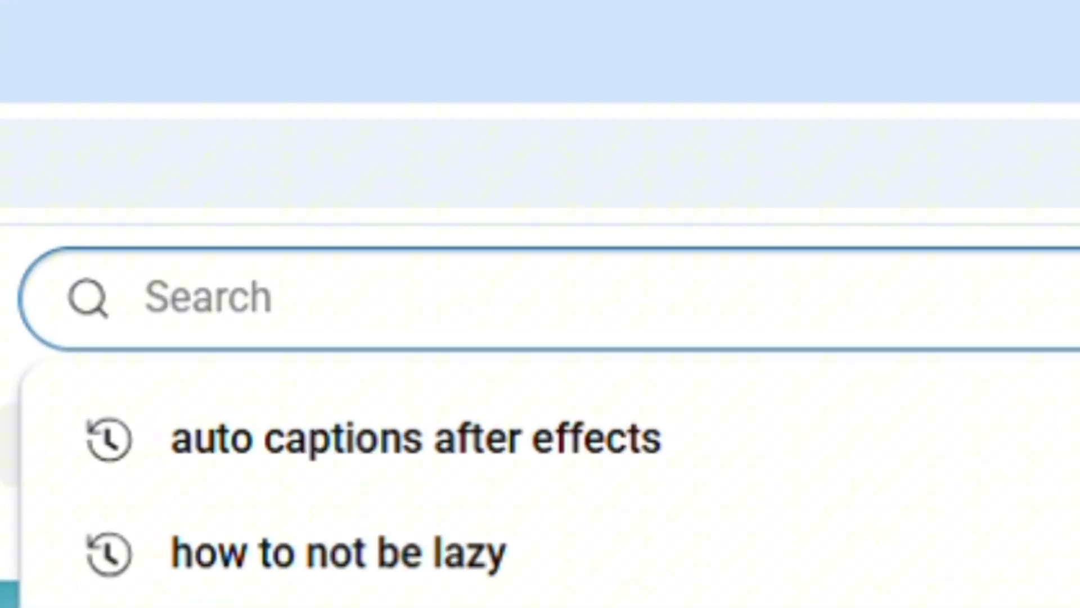
type("HOW TO MAKE A SCRIPT IN U")
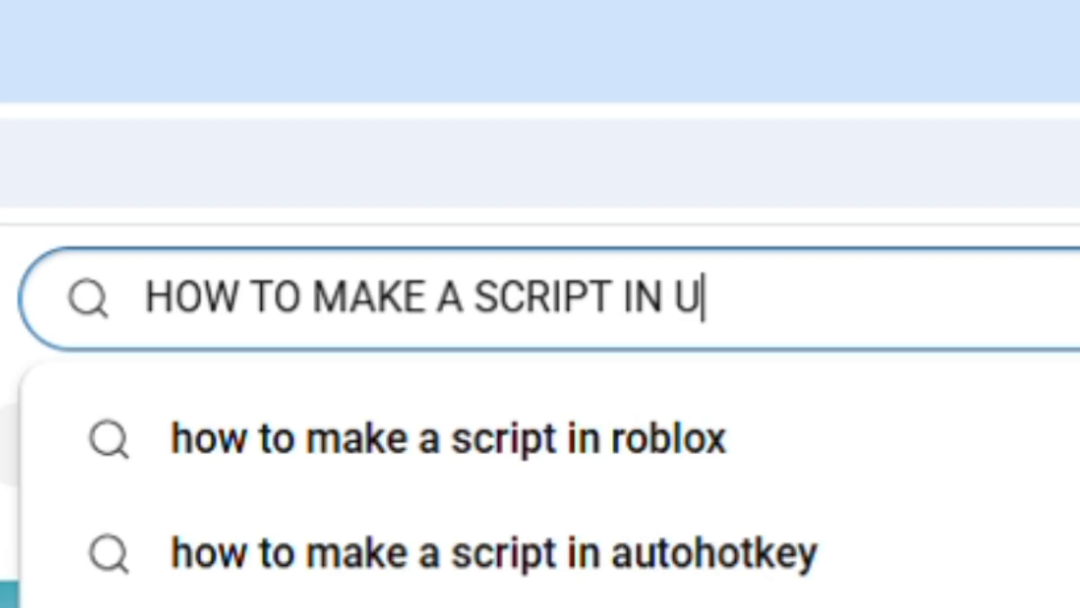
type("NITY")
key("Return")
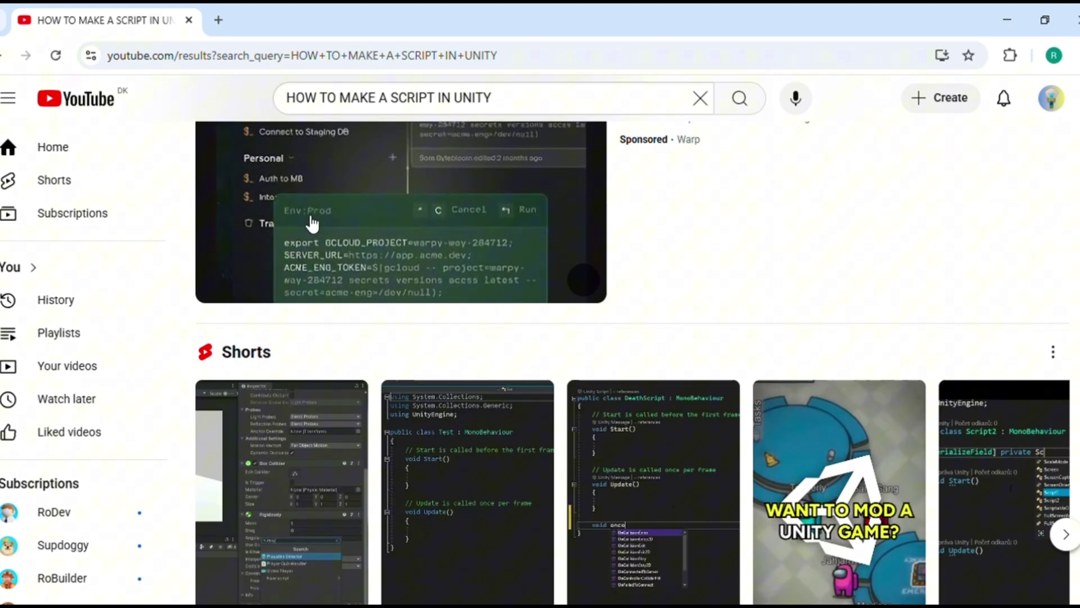
scroll(313, 224, "down", 5)
scroll(367, 414, "down", 15)
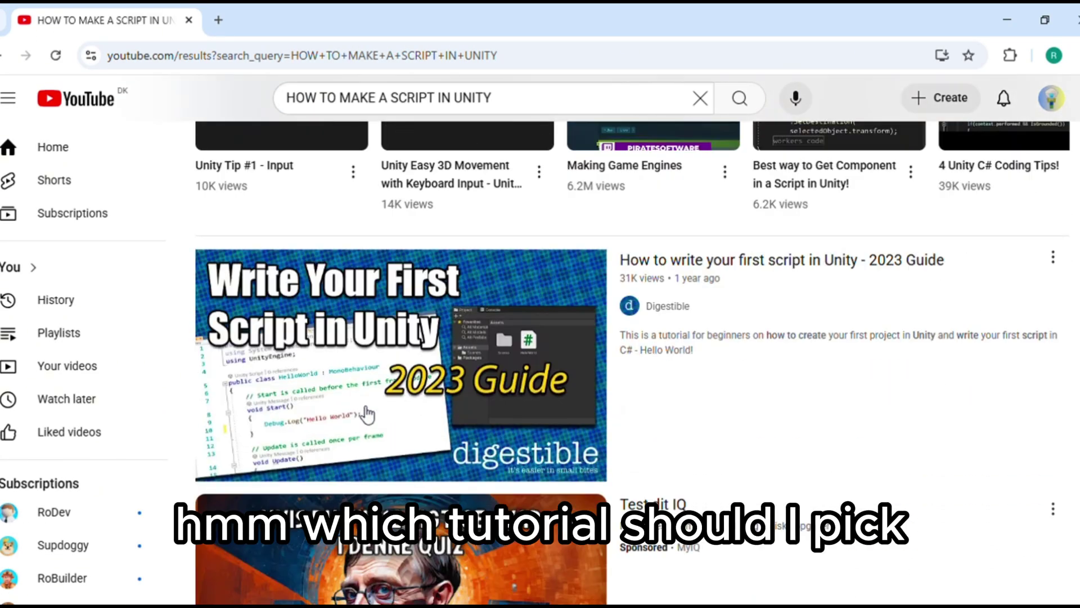
mouse_move(434, 481)
scroll(433, 481, "down", 20)
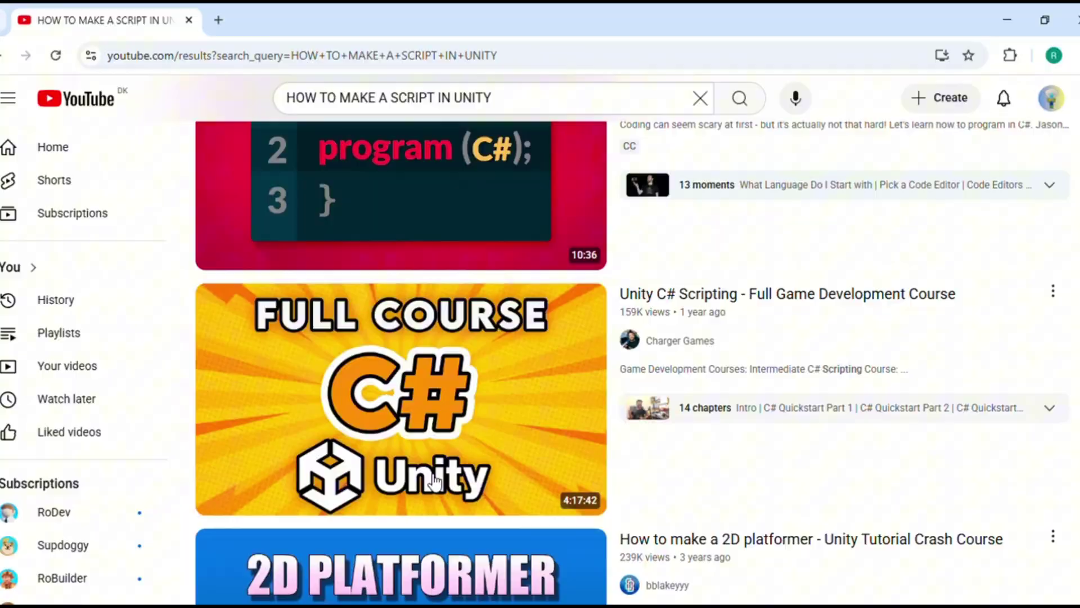
scroll(433, 481, "down", 6)
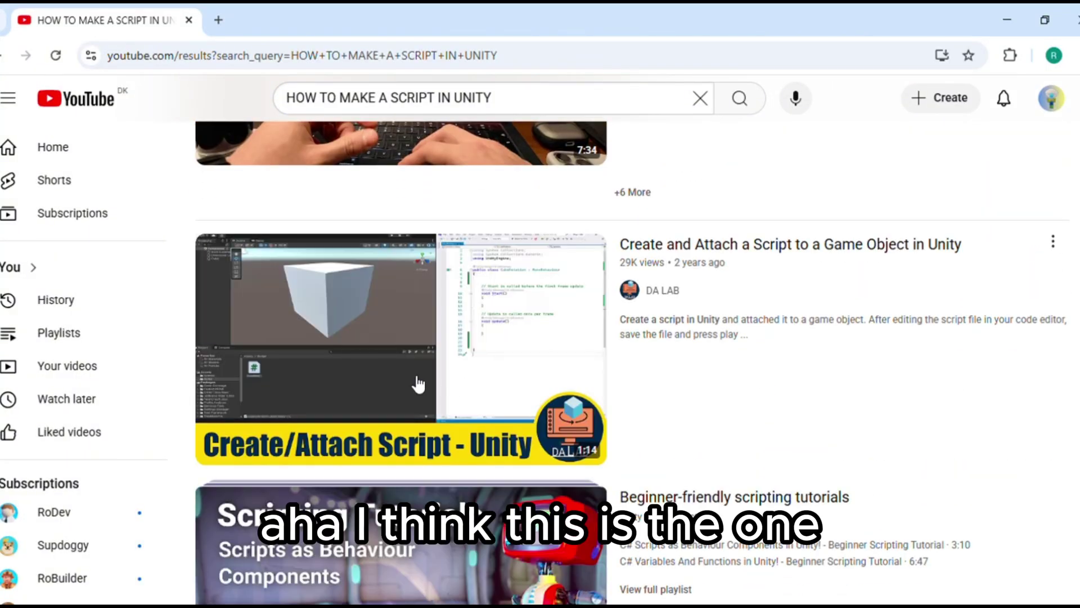
left_click(397, 378)
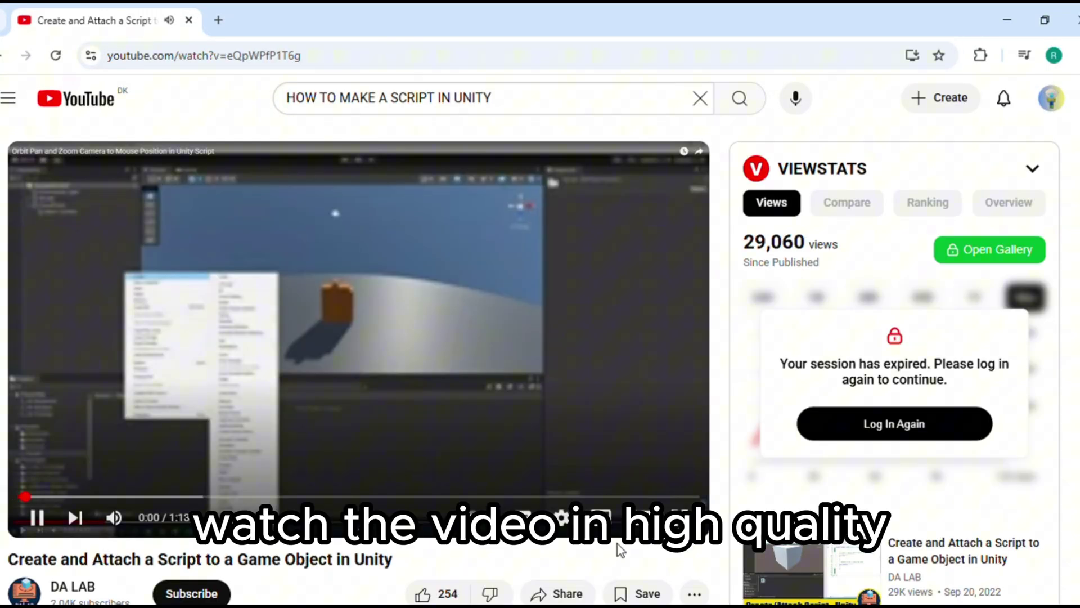
- Set the tutorial video to 1440p quality, then bring up Unity's create-asset menu
left_click(561, 517)
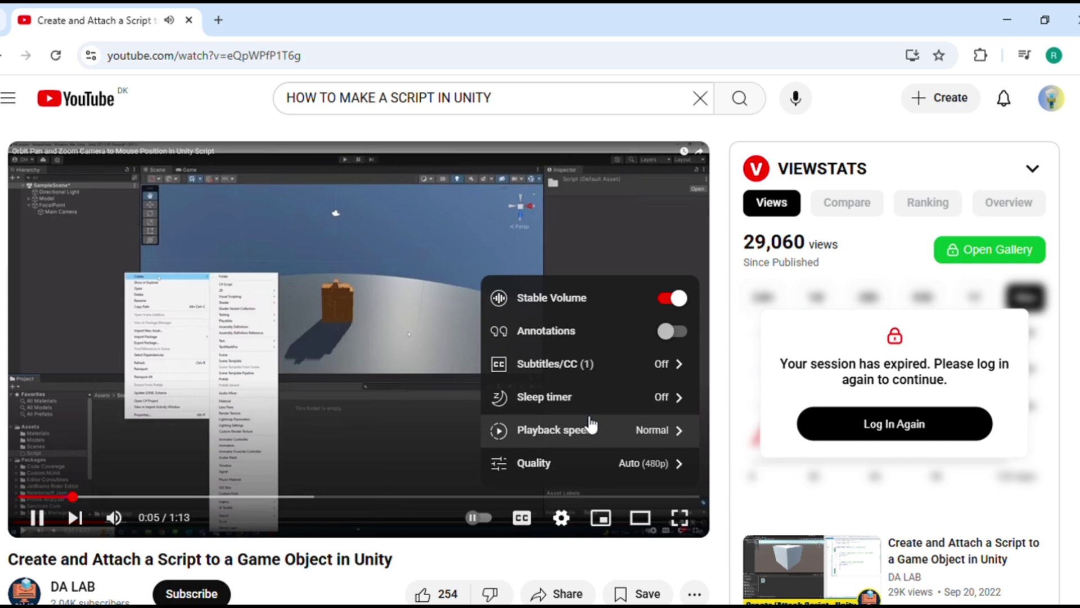
left_click(623, 466)
left_click(543, 274)
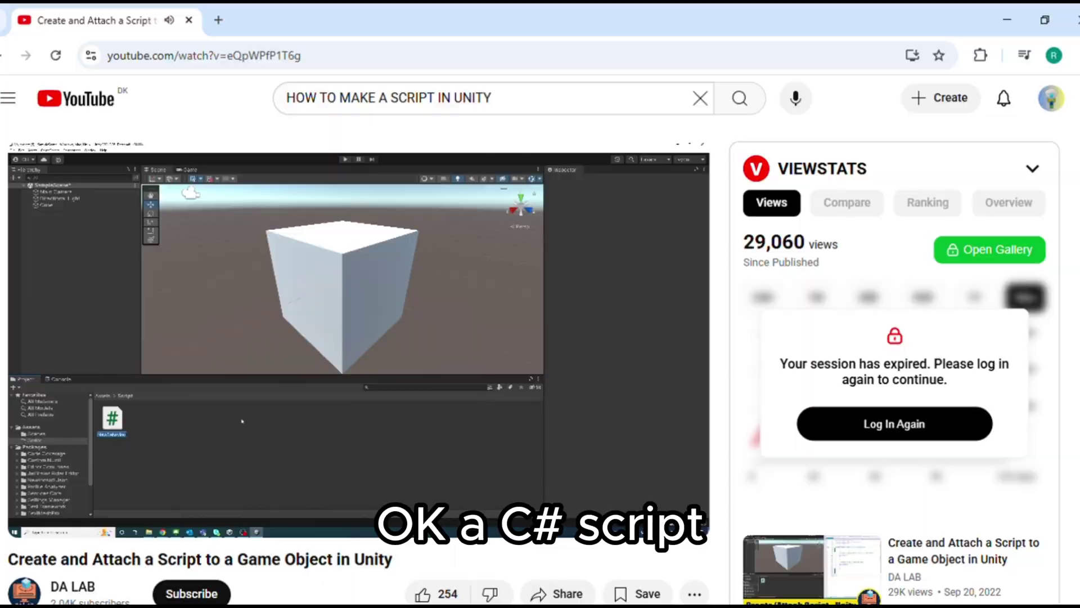
right_click(567, 545)
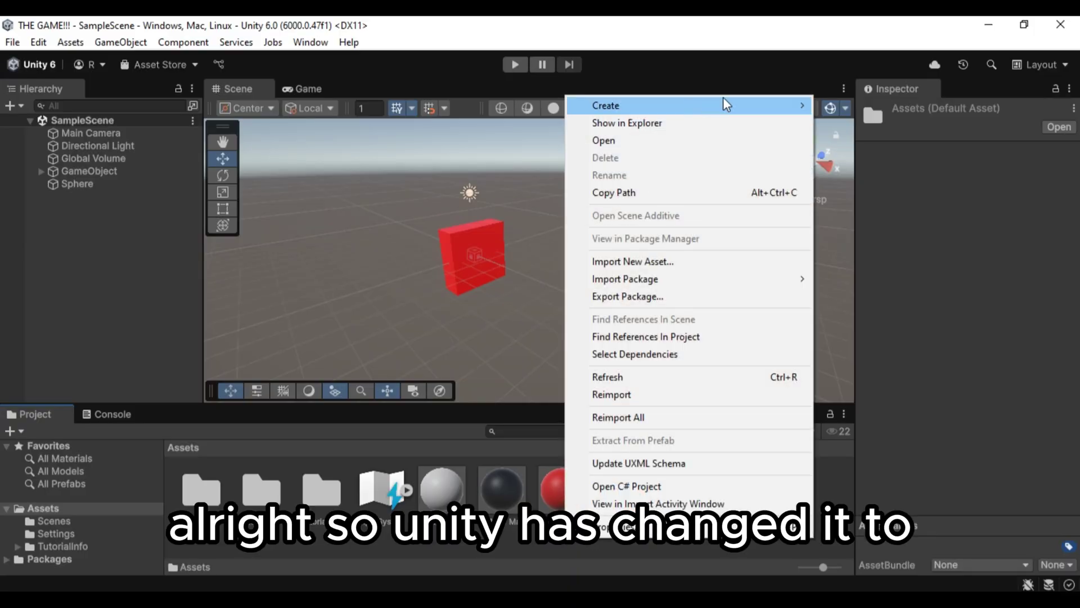
mouse_move(806, 110)
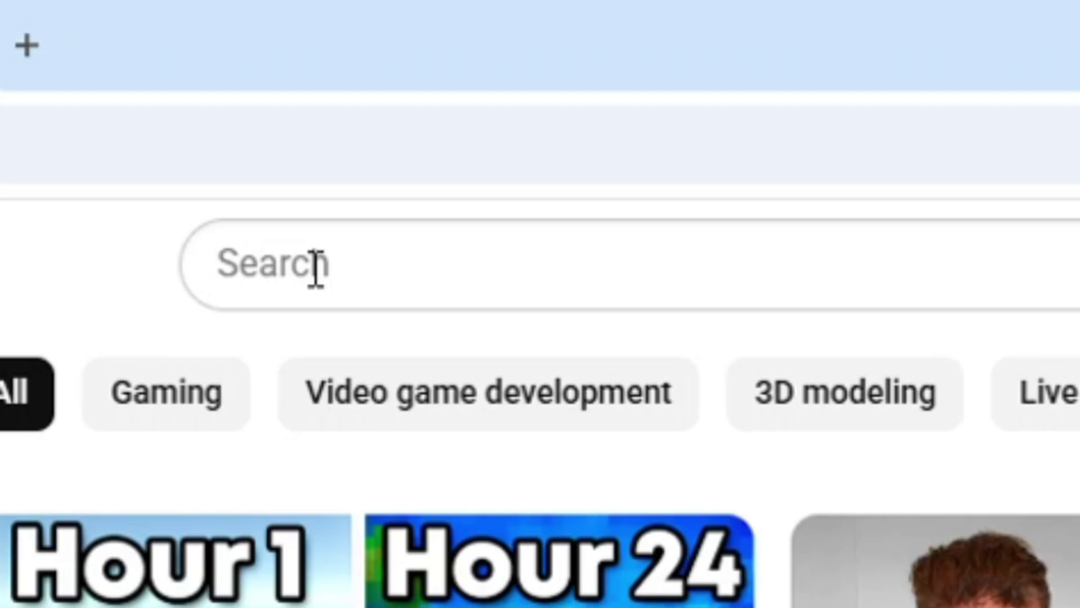
- Search YouTube for 'HOW TO SCRIPT IN UNITY c#' and open the Charger Games playlist
left_click(348, 163)
type("HOW TO SCRIPT IN UNITY c")
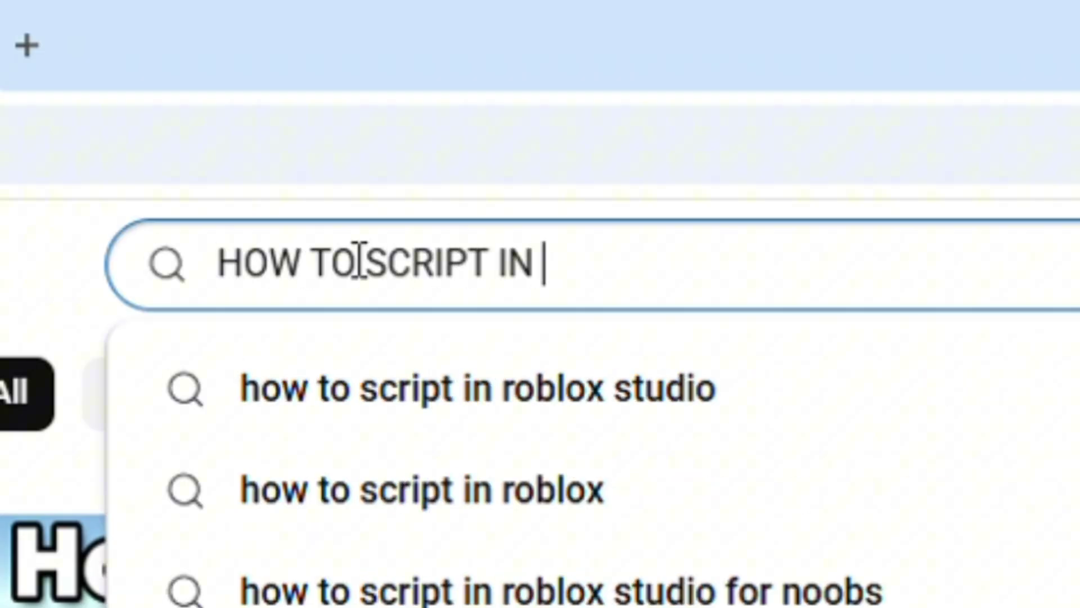
type("#")
key("Return")
scroll(315, 371, "down", 10)
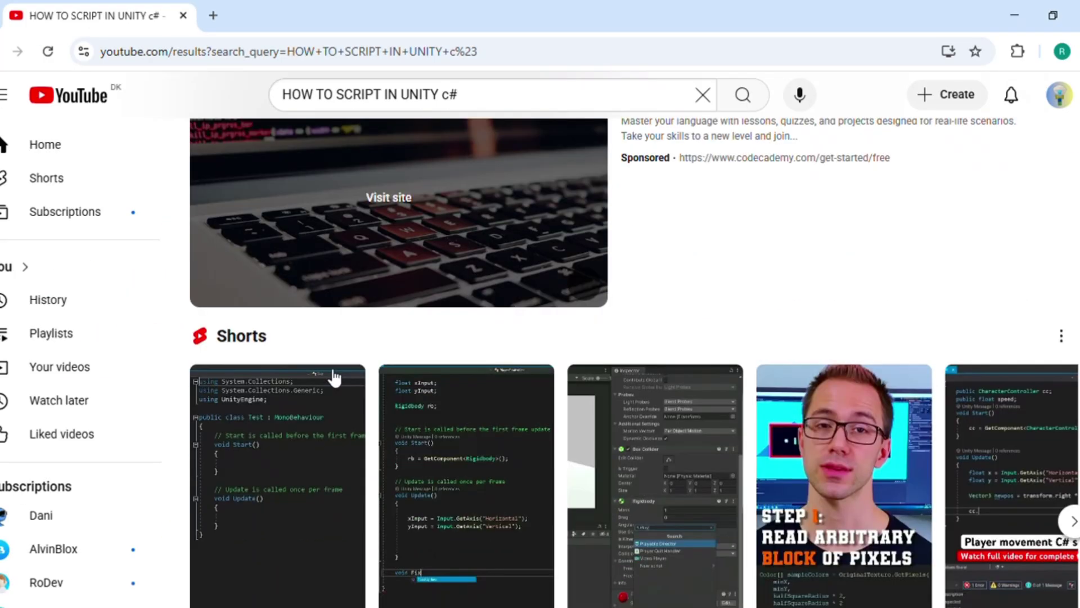
scroll(467, 482, "down", 2)
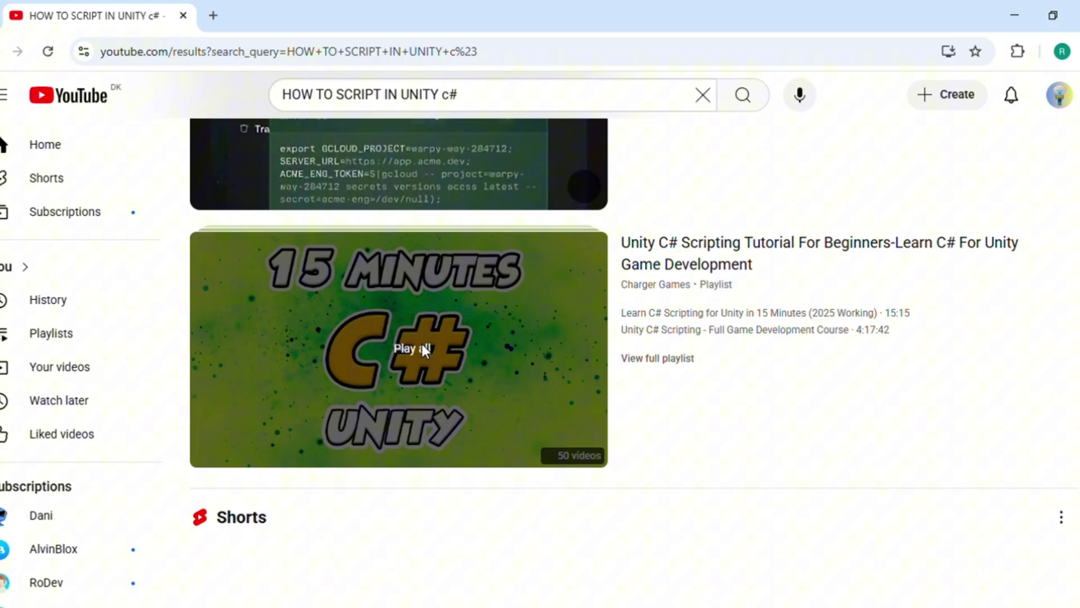
left_click(422, 349)
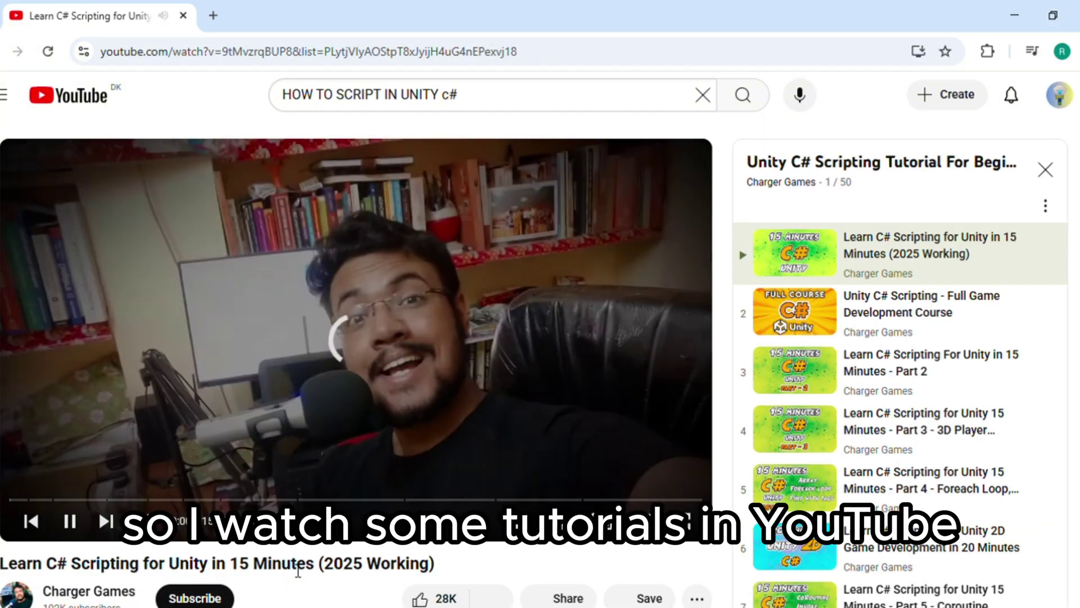
- Scrub through the Learn C# Scripting for Unity in 15 Minutes video
scroll(293, 566, "down", 5)
scroll(289, 562, "down", 2)
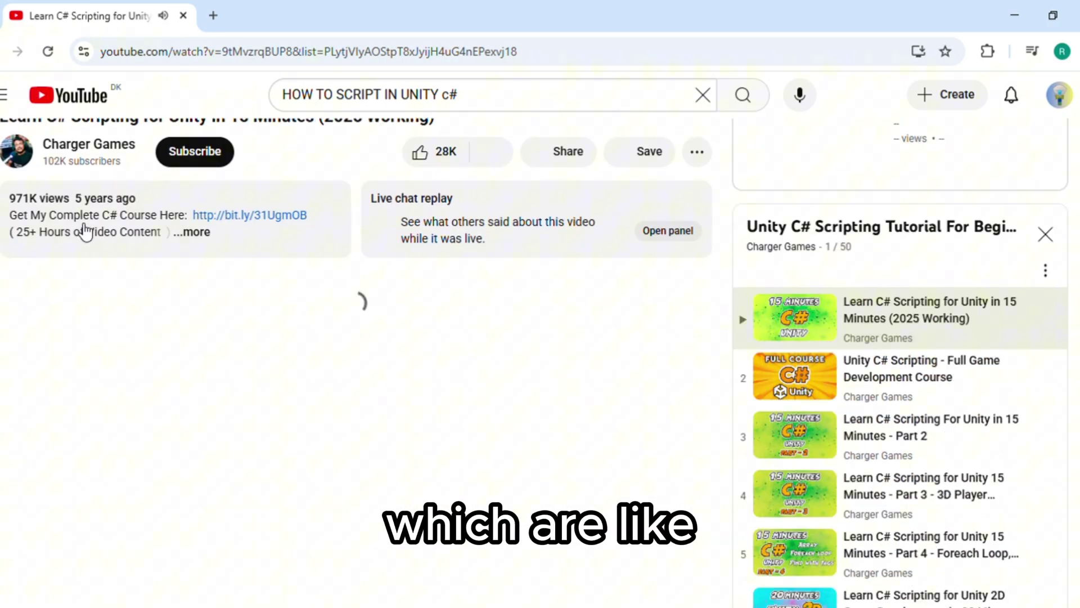
mouse_move(71, 231)
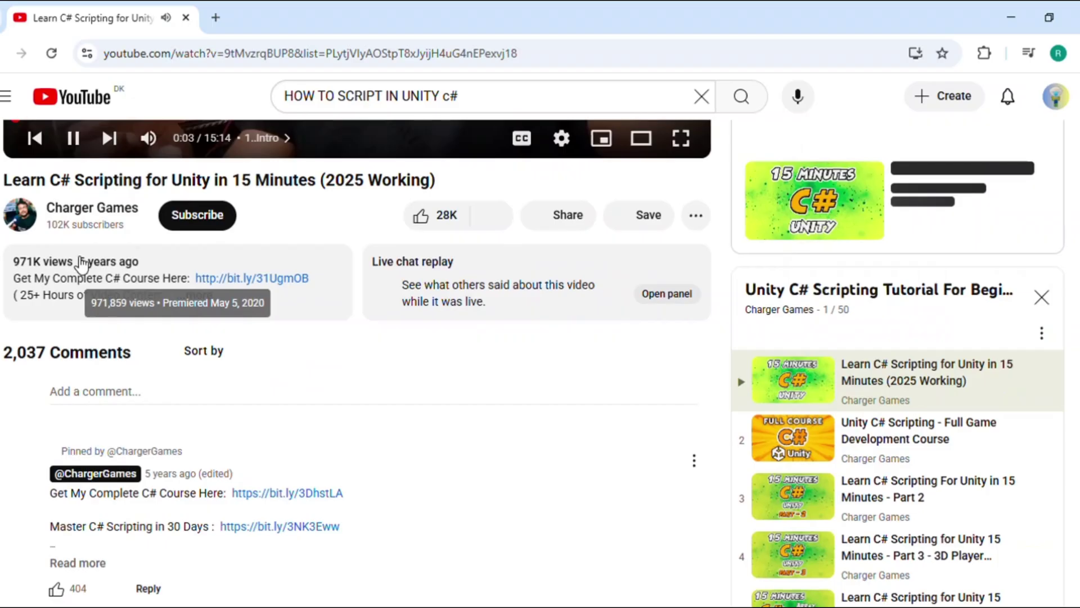
scroll(79, 260, "up", 5)
left_click_drag(68, 498, 109, 506)
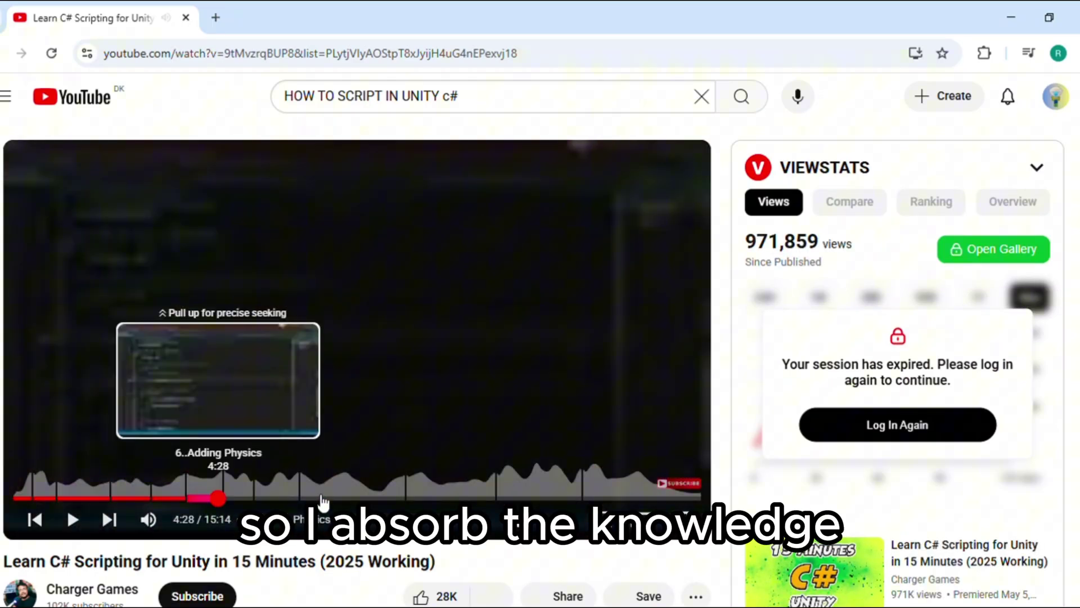
left_click_drag(323, 501, 599, 498)
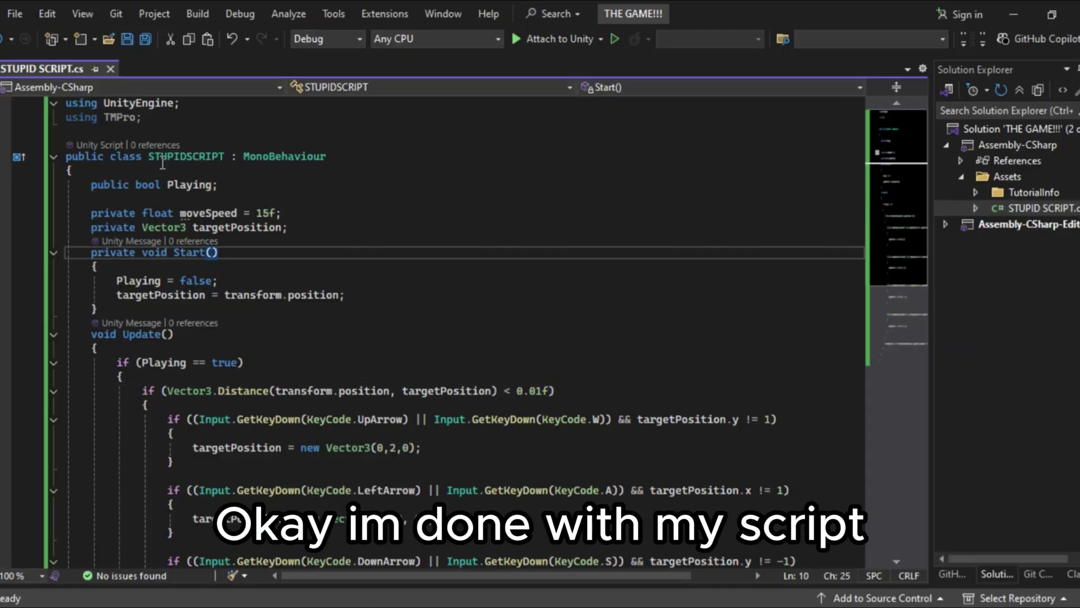
- Review the STUPIDSCRIPT class and its Update method, then play-test the script
left_click(163, 163)
scroll(311, 256, "down", 15)
scroll(311, 255, "up", 15)
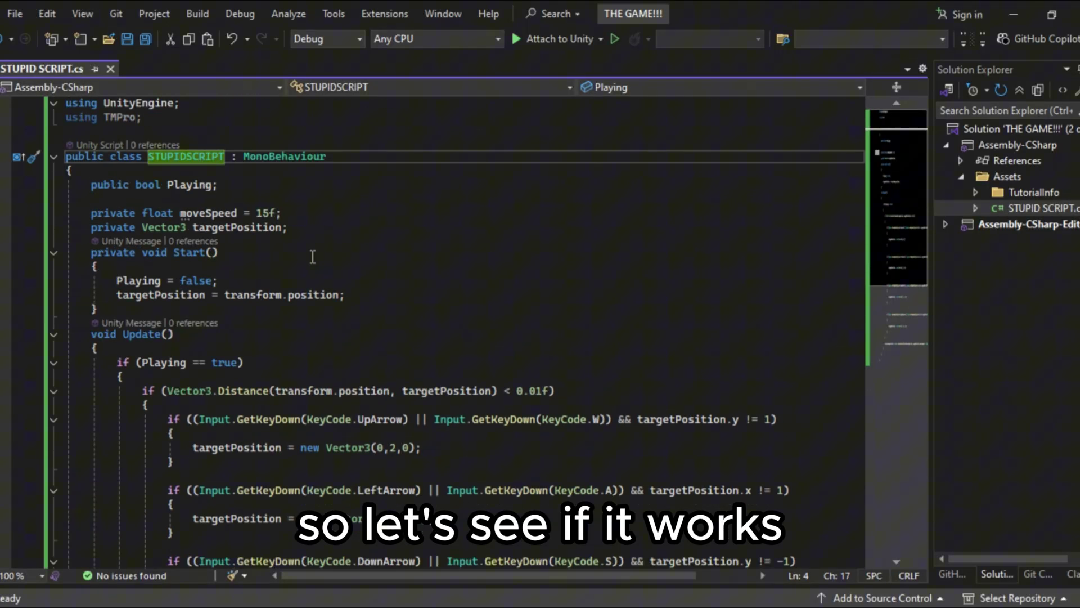
left_click(303, 335)
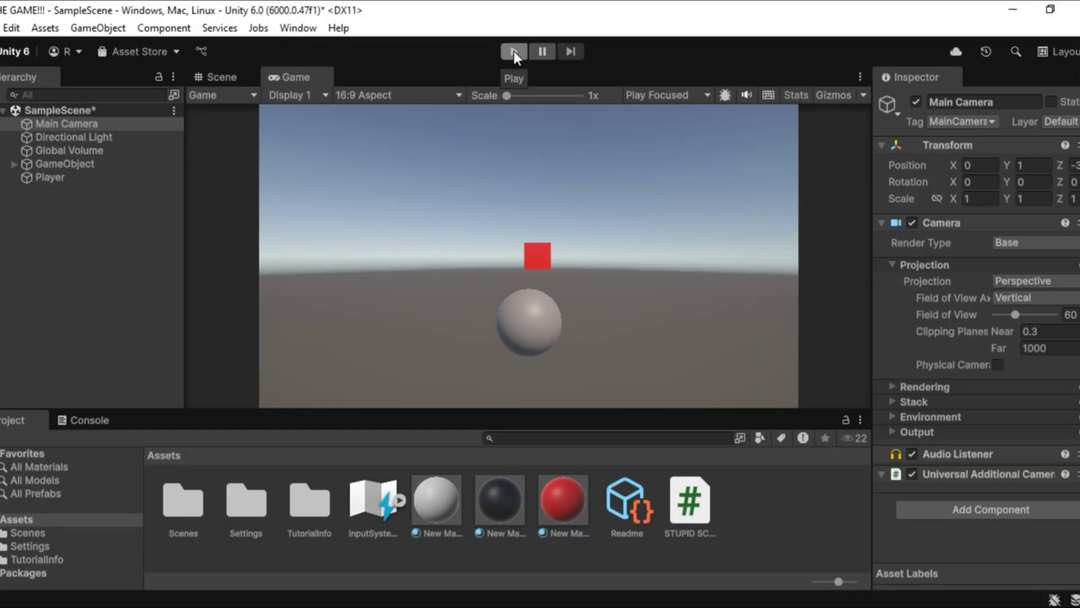
left_click(514, 52)
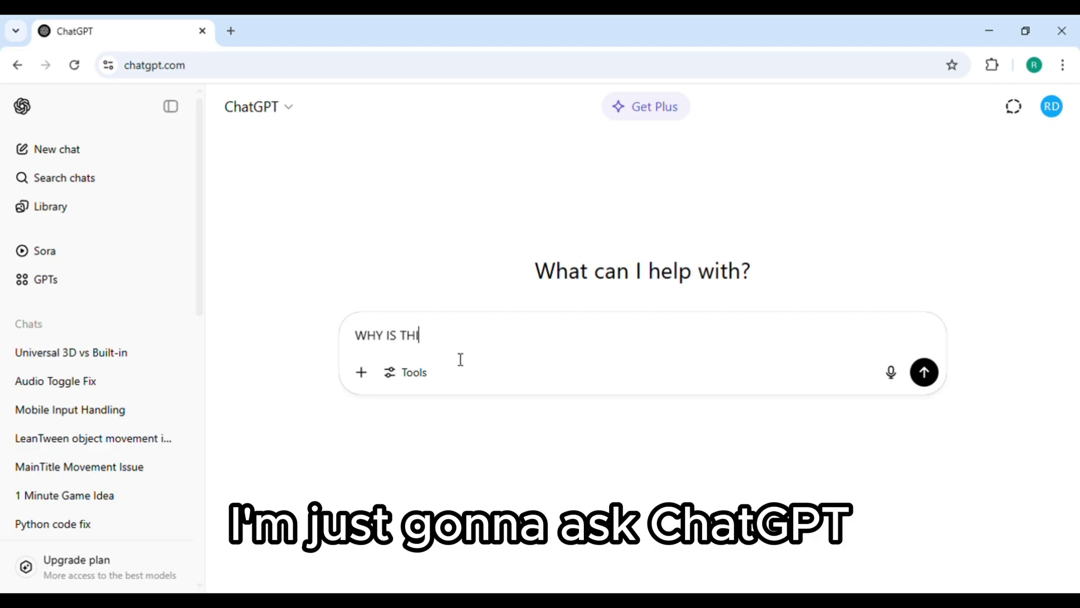
- Ask ChatGPT why the script is not working and paste its revised OLDSCRIPT code into the file
type("S NOT WORK")
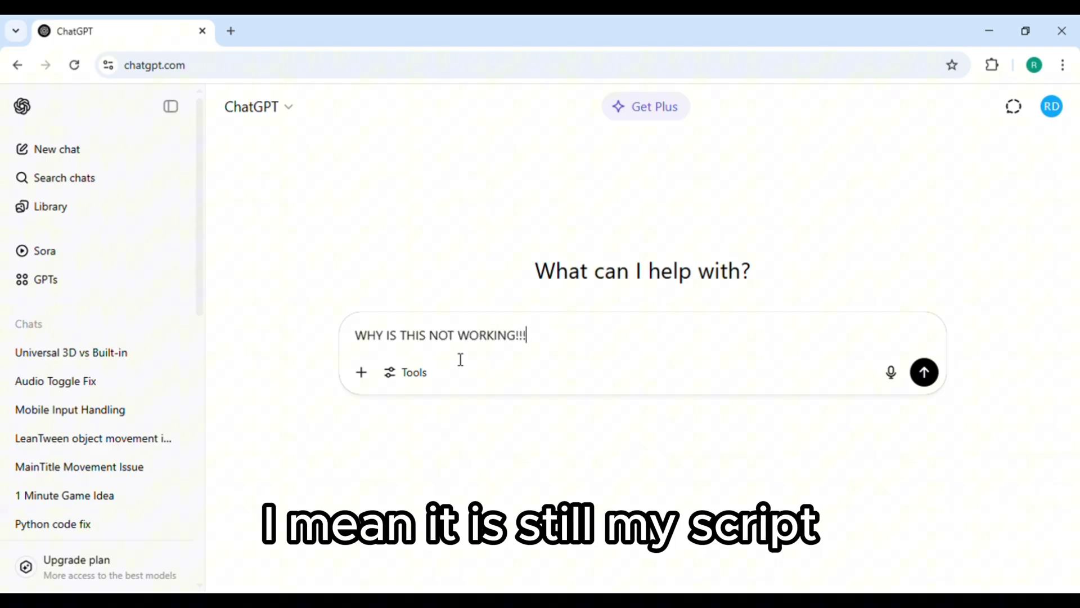
type("ING!!!")
key("ctrl+v")
key("Return")
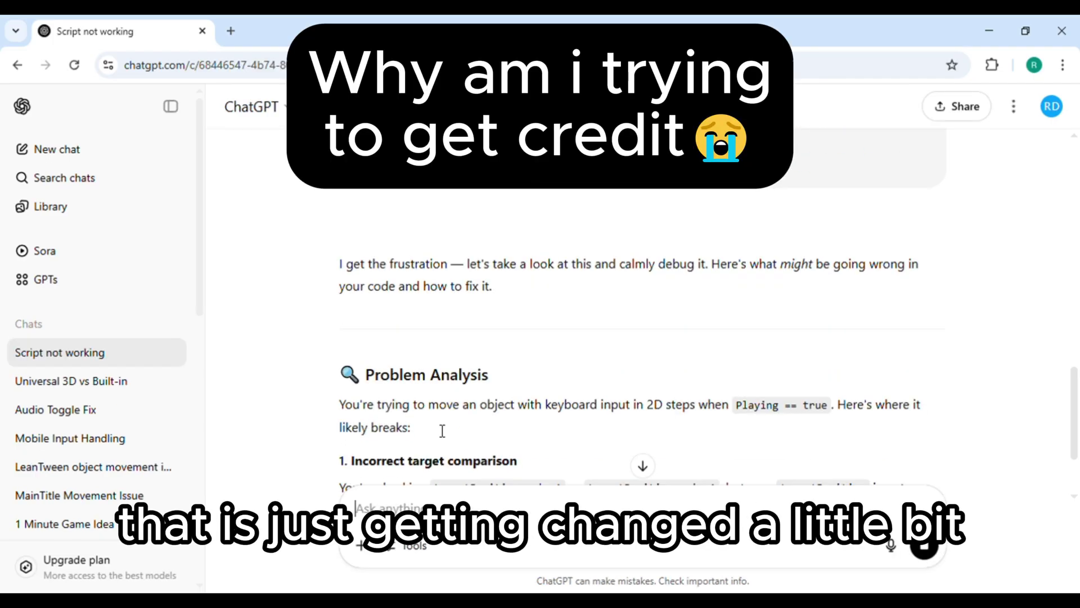
scroll(288, 420, "down", 10)
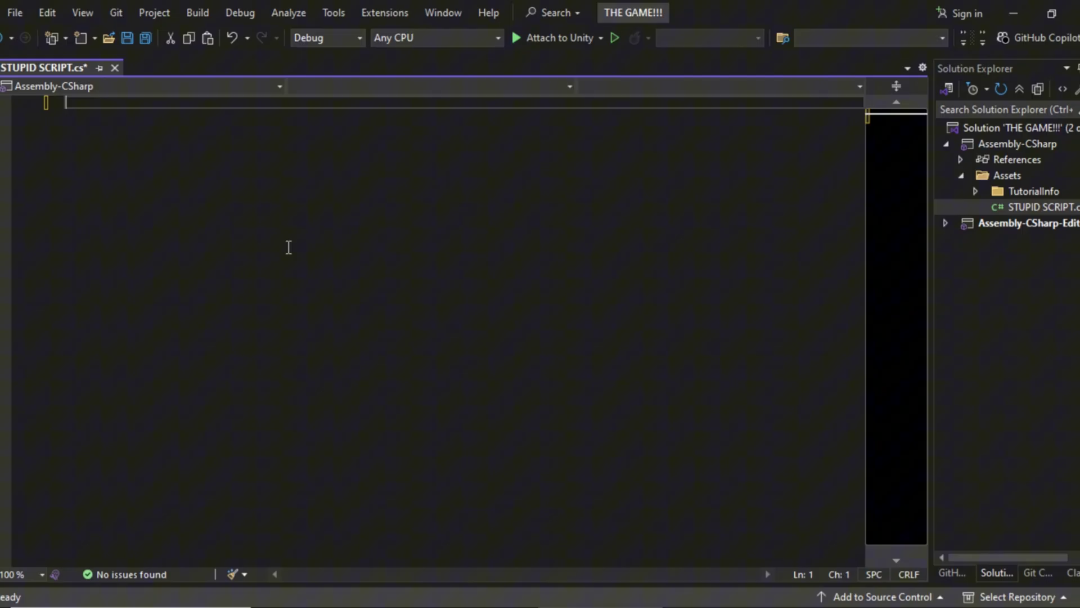
key("ctrl+v")
scroll(288, 247, "up", 6)
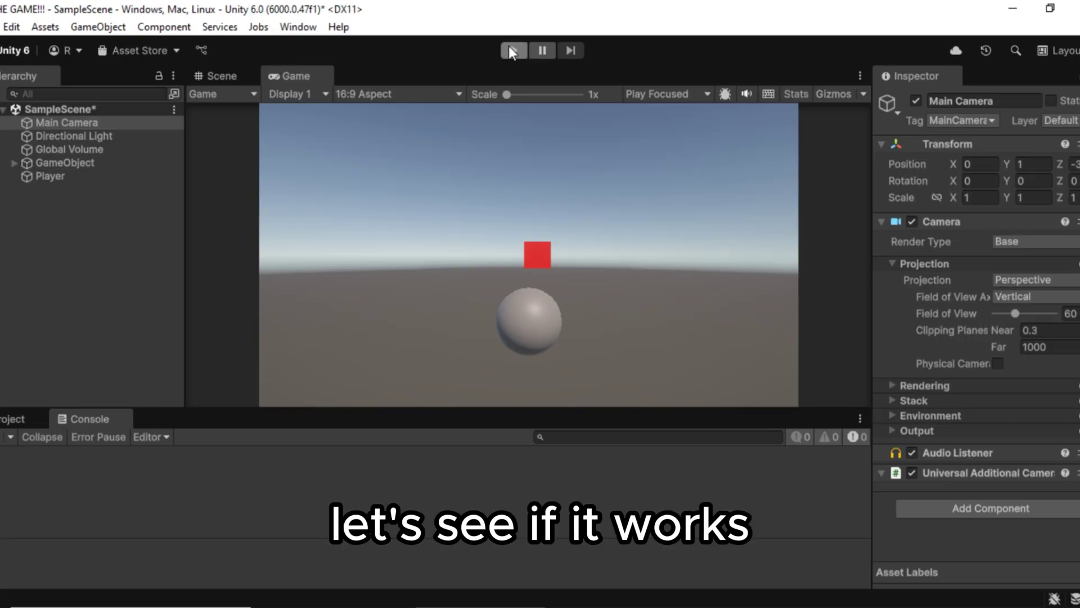
- Play-test the ball with D, A, Space, S and W, moving it around the red cube
left_click(512, 50)
key("d")
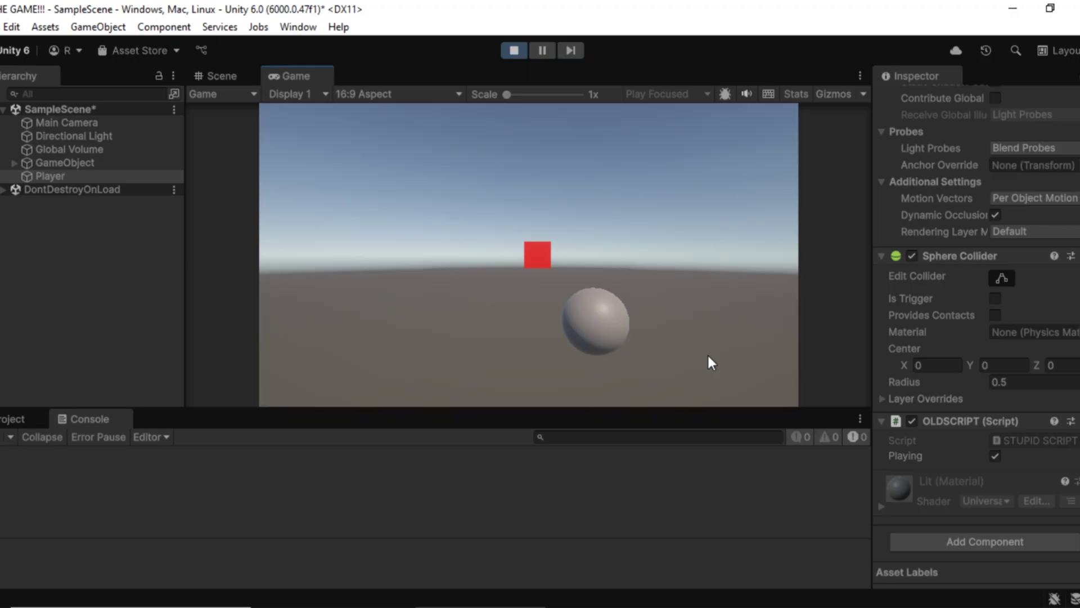
key("a")
key("space")
key("d")
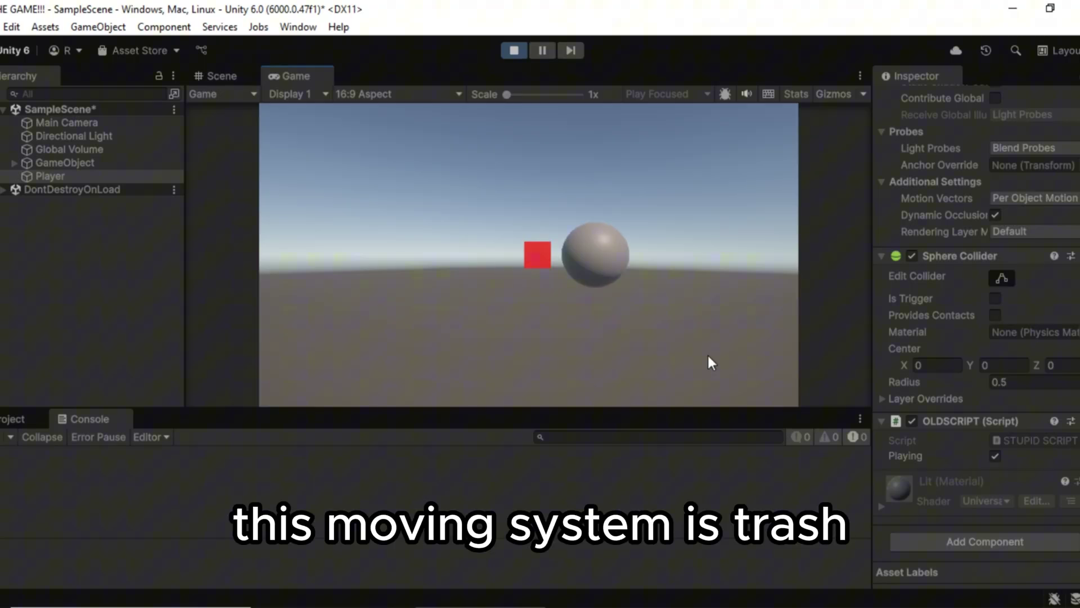
key("s")
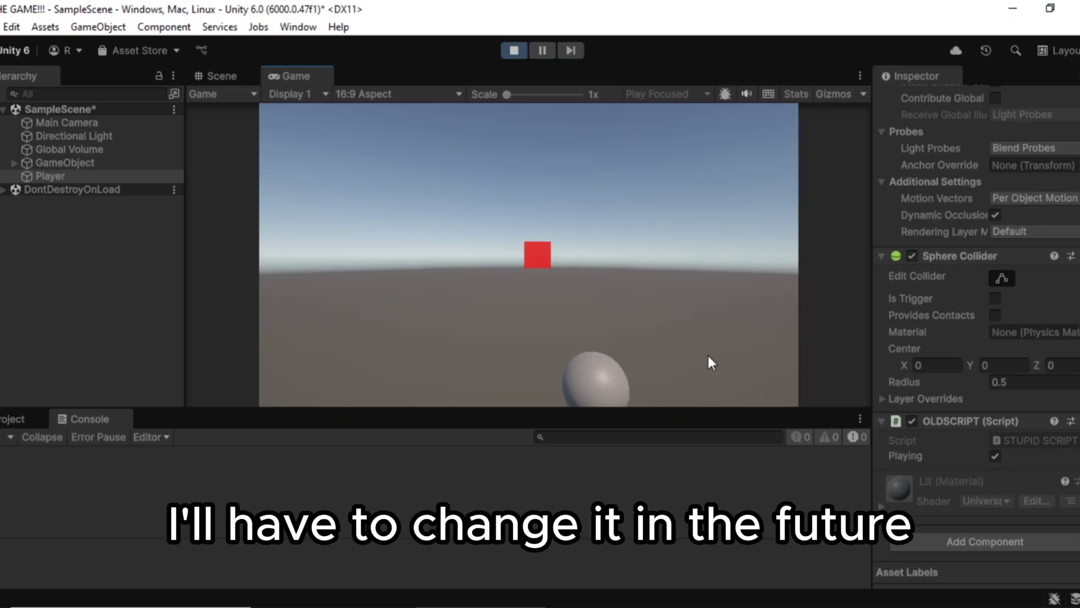
key("w")
key("space")
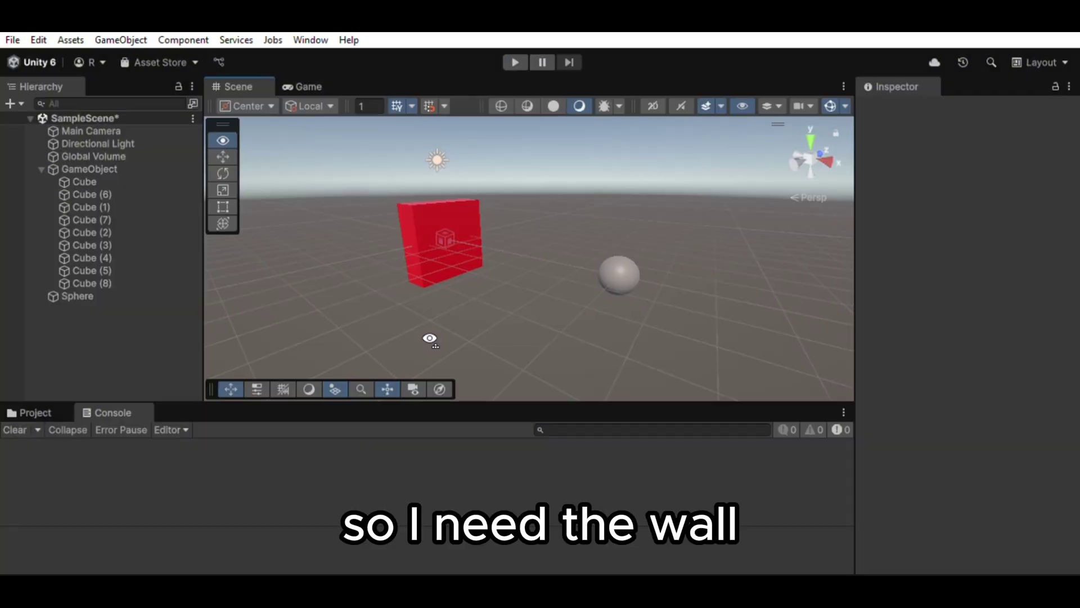
left_click_drag(429, 335, 396, 326, "alt")
- Select the wall, add the Translate(Vector3.left) movement line to WallScript and save it
left_click(96, 169)
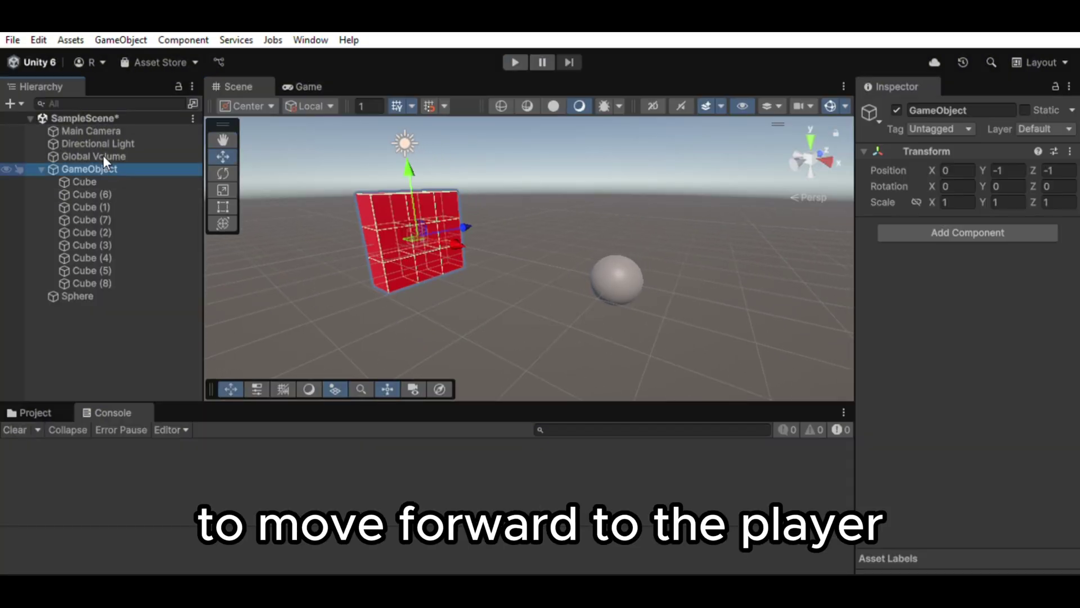
left_click_drag(454, 230, 591, 315)
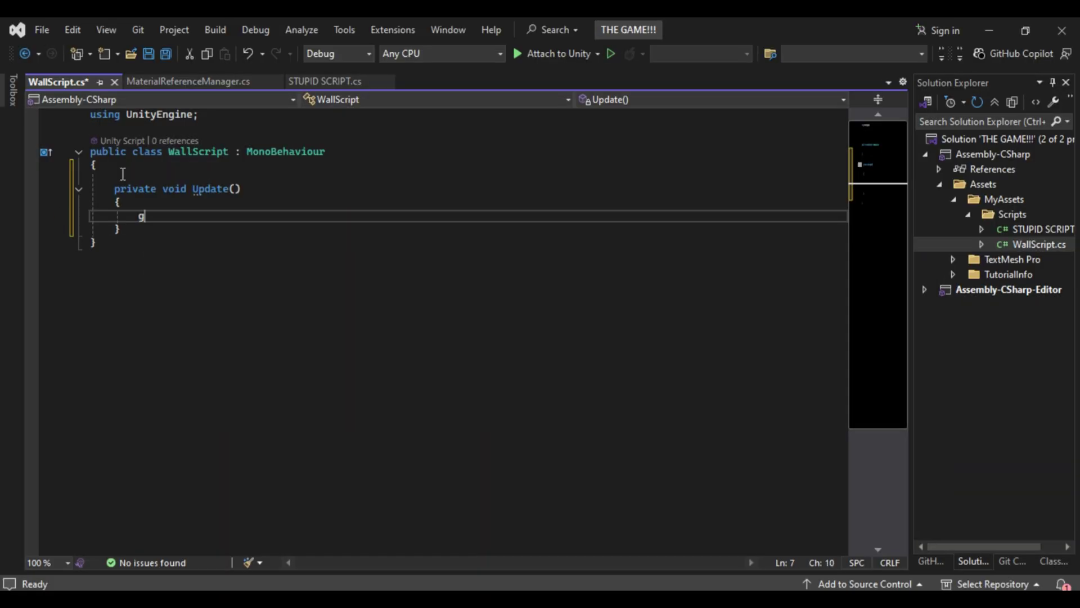
type("gameObject.transform.Translate(Vector3.left)")
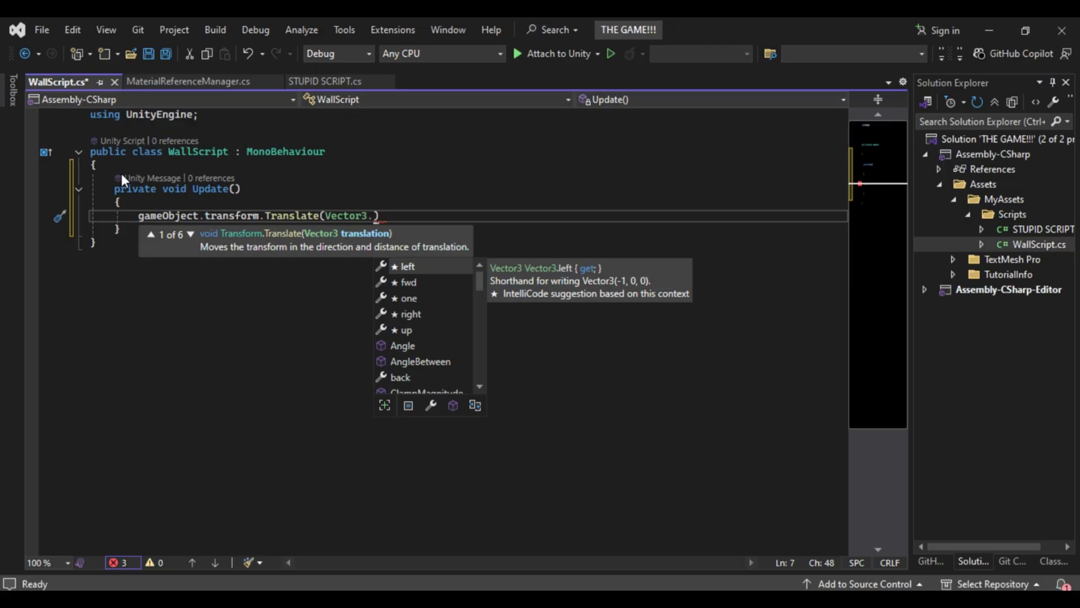
key("ctrl+s")
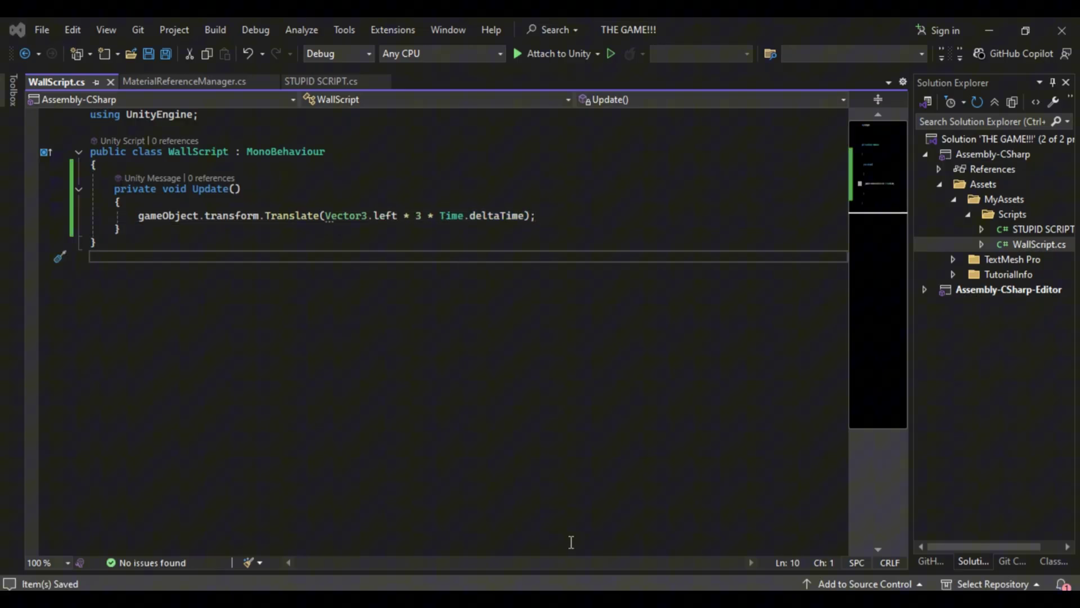
key("alt+Tab")
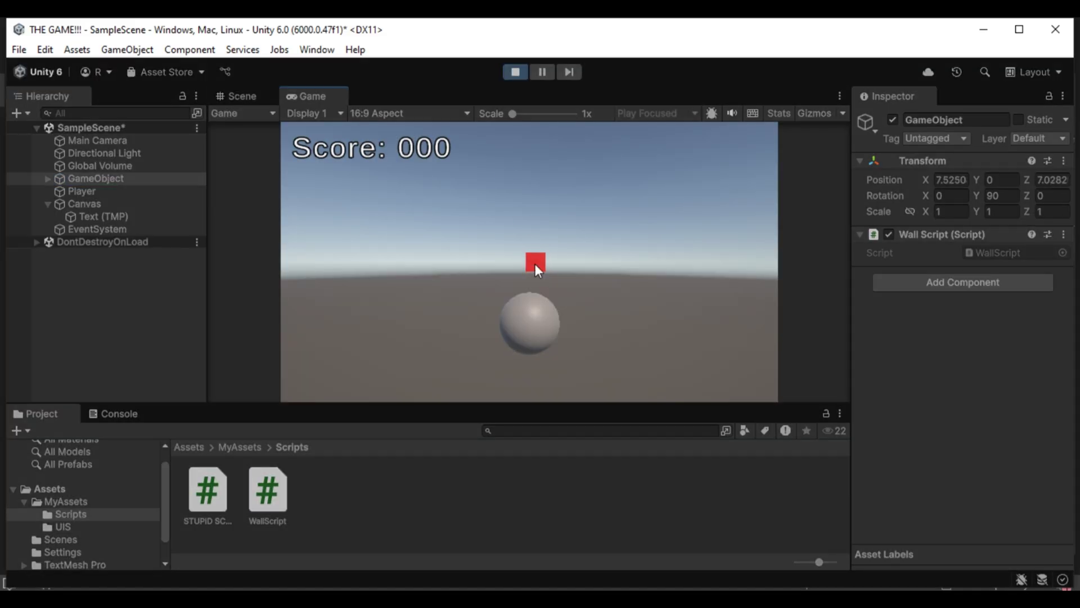
- Stop the game and change Vector3.left to Vector3.right in WallScript.cs
left_click(515, 72)
key("alt+Tab")
double_click(383, 213)
type("ri")
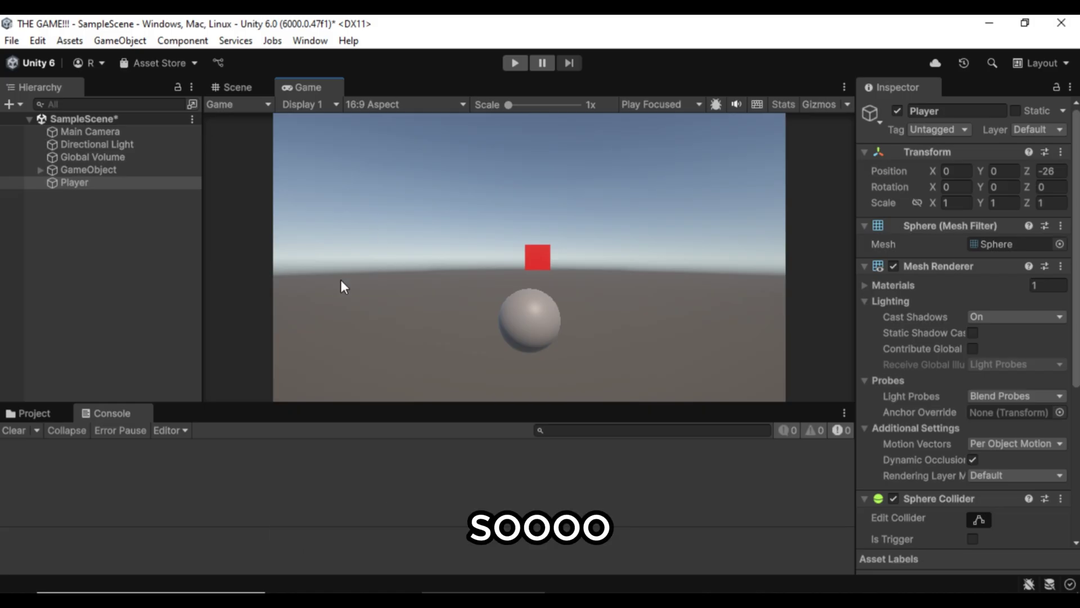
- Open UI Builder and add a Label to the viewport, styled as the score text
left_click(310, 40)
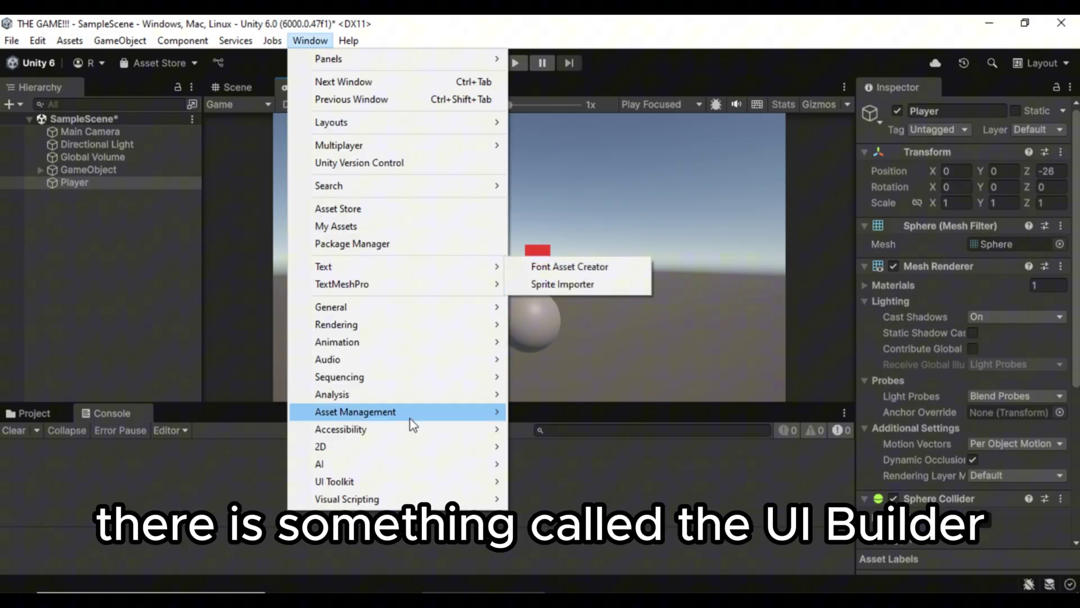
mouse_move(465, 481)
left_click(515, 479)
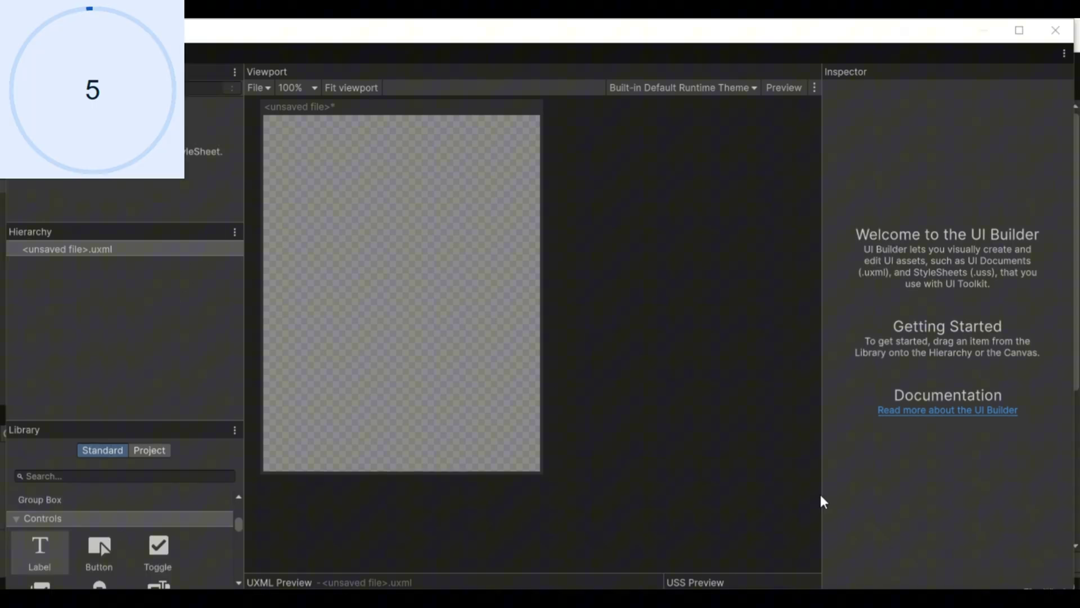
left_click_drag(39, 546, 67, 246)
left_click(1021, 233)
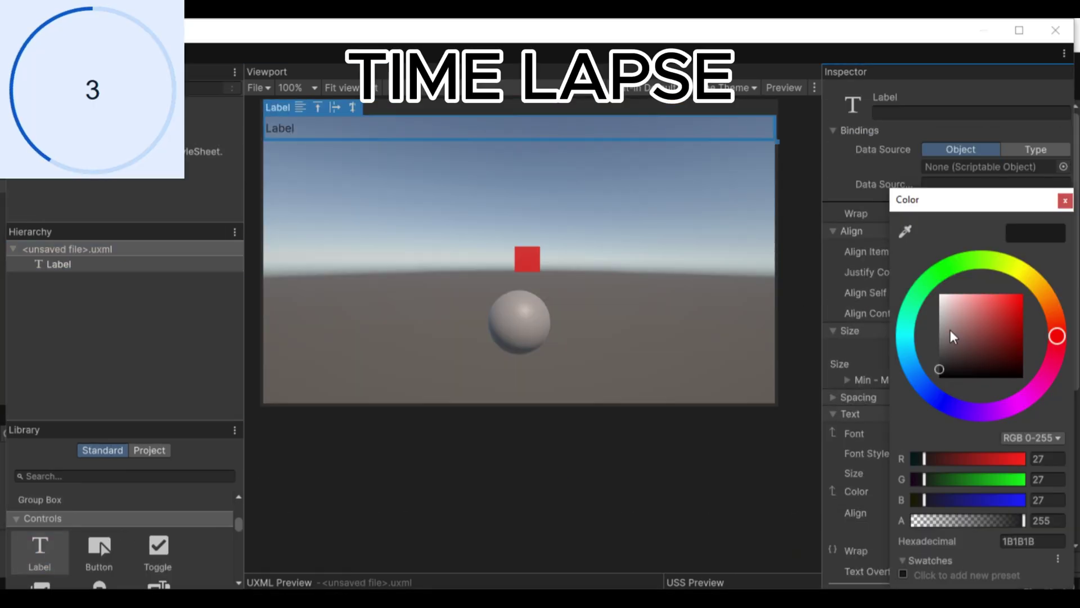
left_click(554, 267)
- Change the Label's text to 'Score: 20', then append nine zeros
left_click(506, 131)
scroll(829, 554, "down", 15)
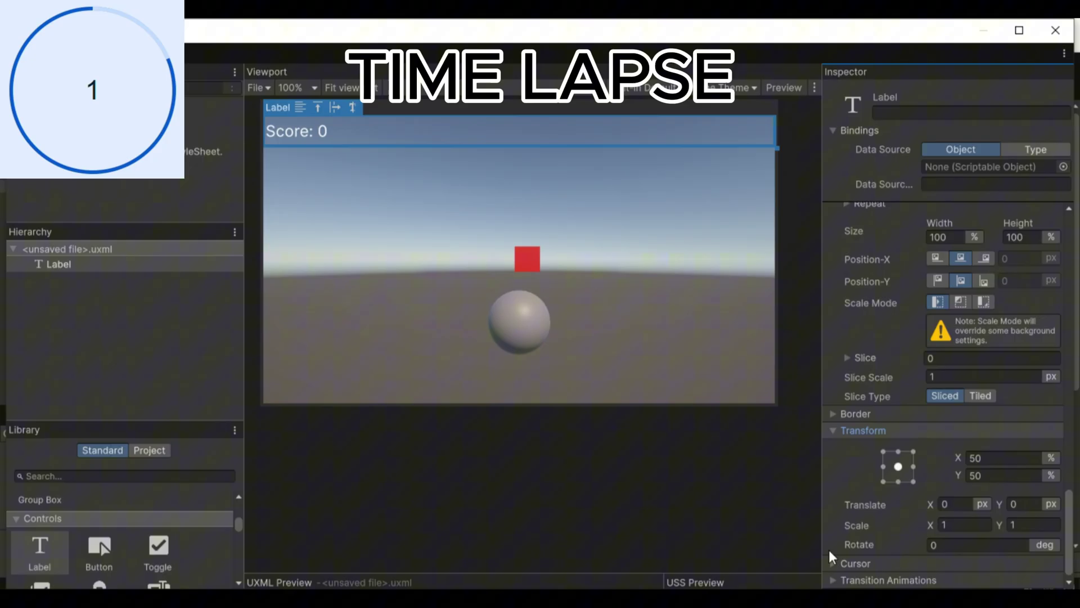
scroll(834, 415, "up", 15)
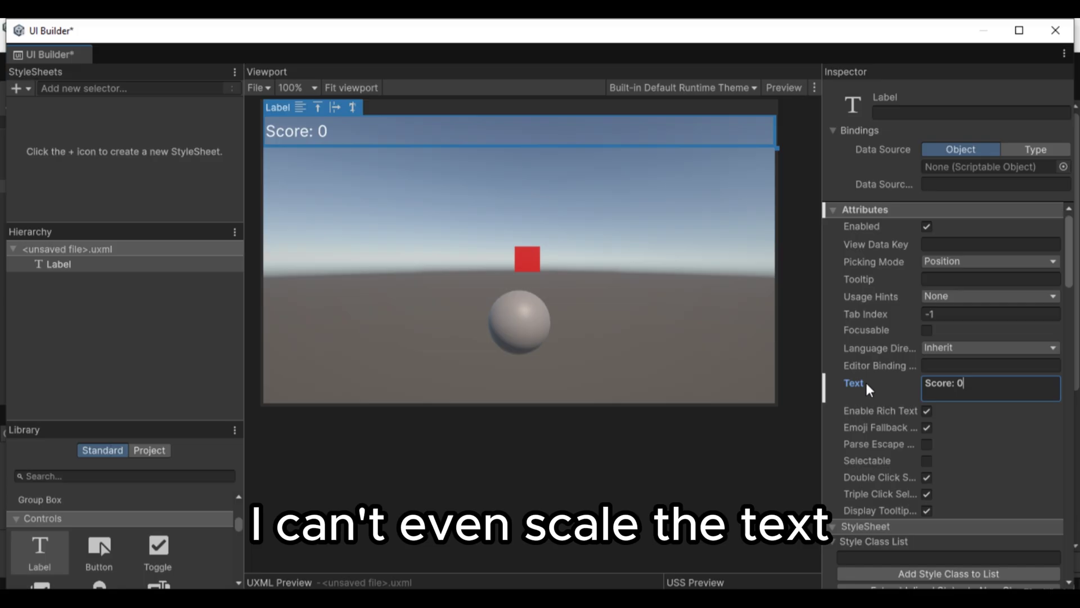
key("BackSpace")
type("20")
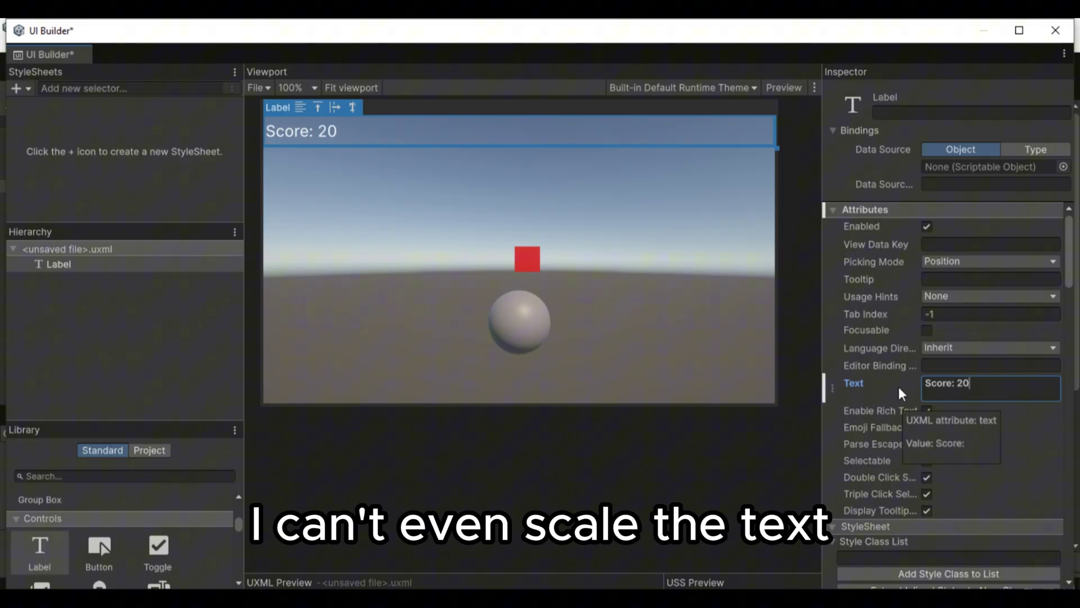
key("Return")
key("BackSpace")
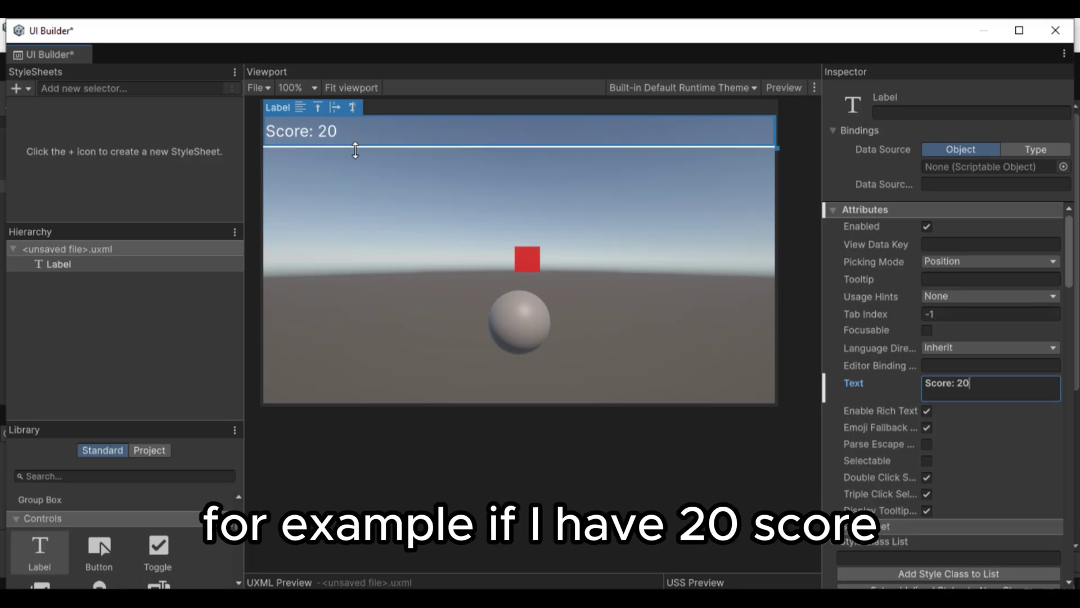
type("0")
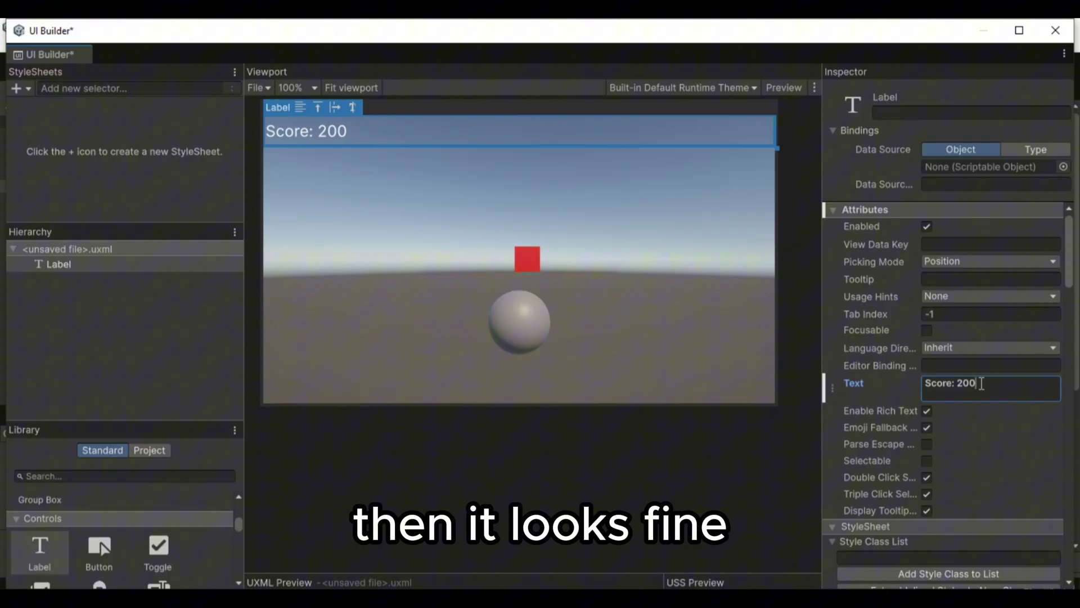
type("00000000")
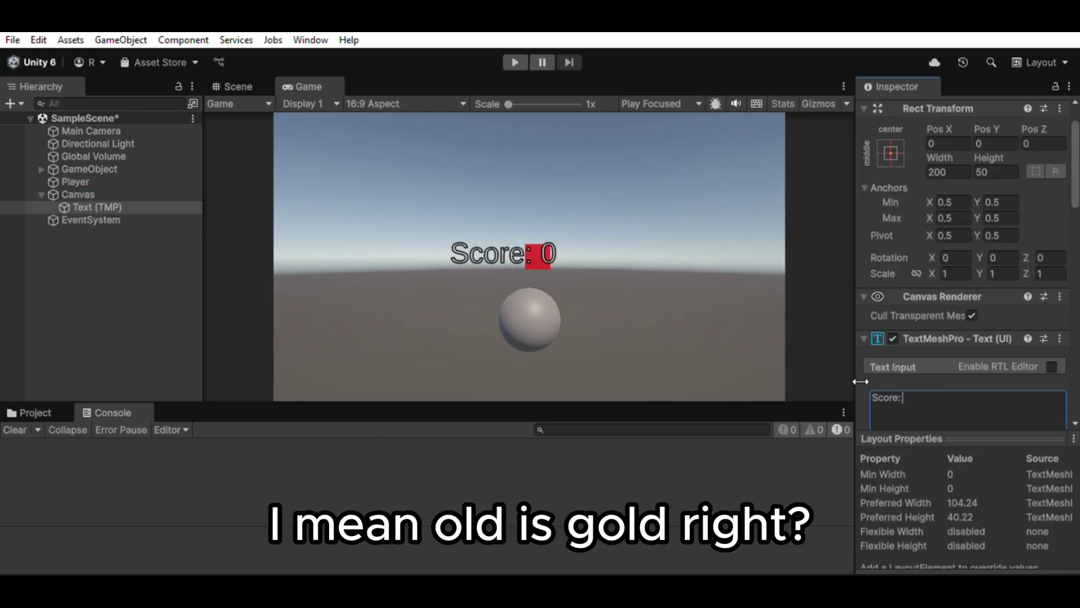
- Set the TextMeshPro text to 'Score: 0' and enable Auto Size
type("0")
scroll(974, 272, "down", 4)
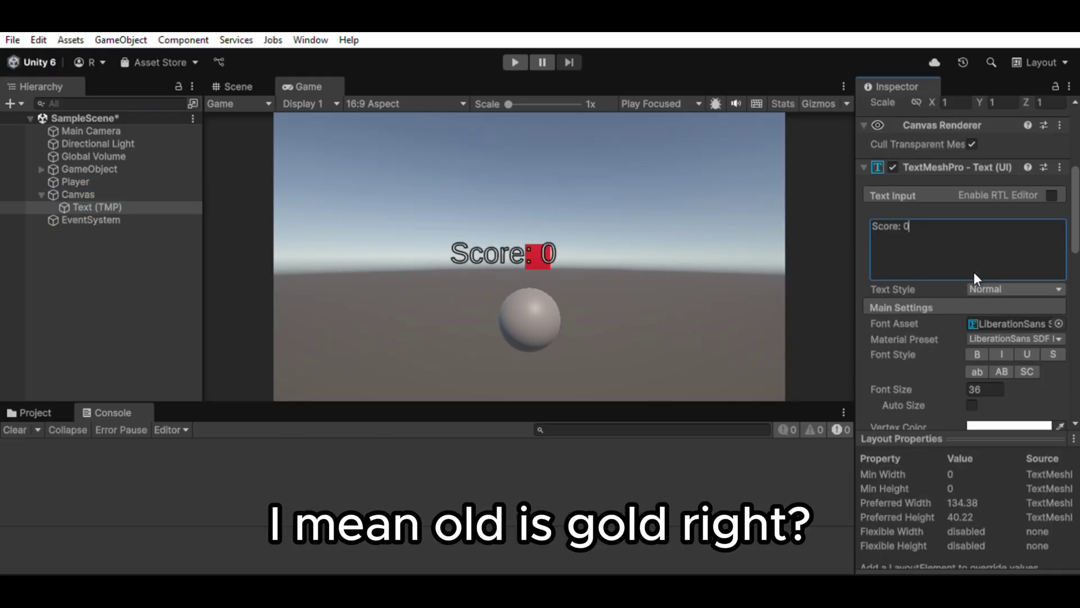
left_click(972, 363)
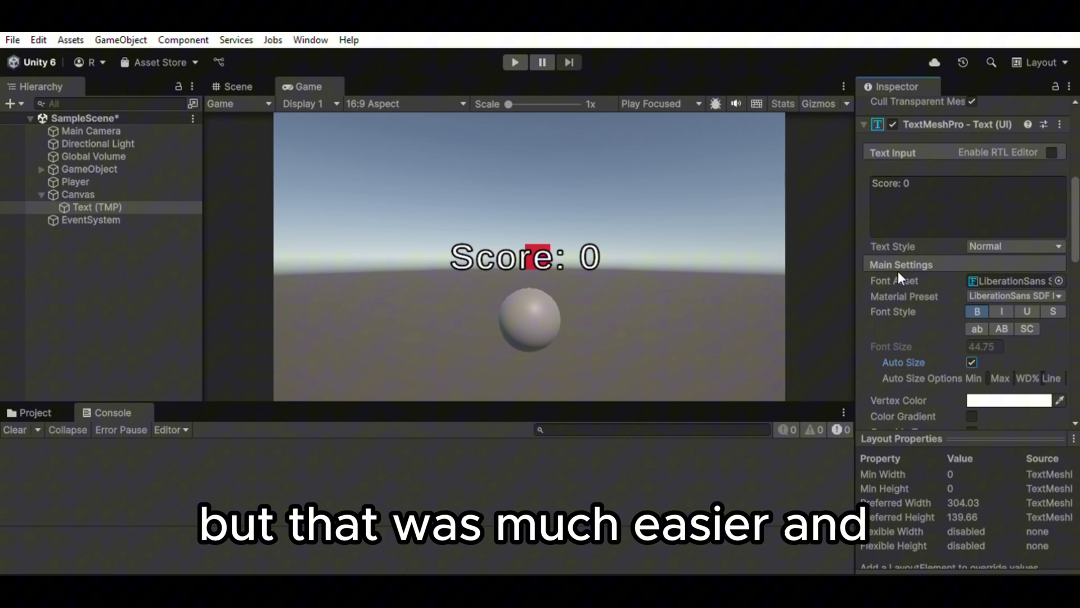
scroll(897, 271, "down", 3)
scroll(933, 366, "up", 15)
- Position the score text at Pos X -200, Pos Y 140 and append six zeros
left_click(923, 171)
type("-2")
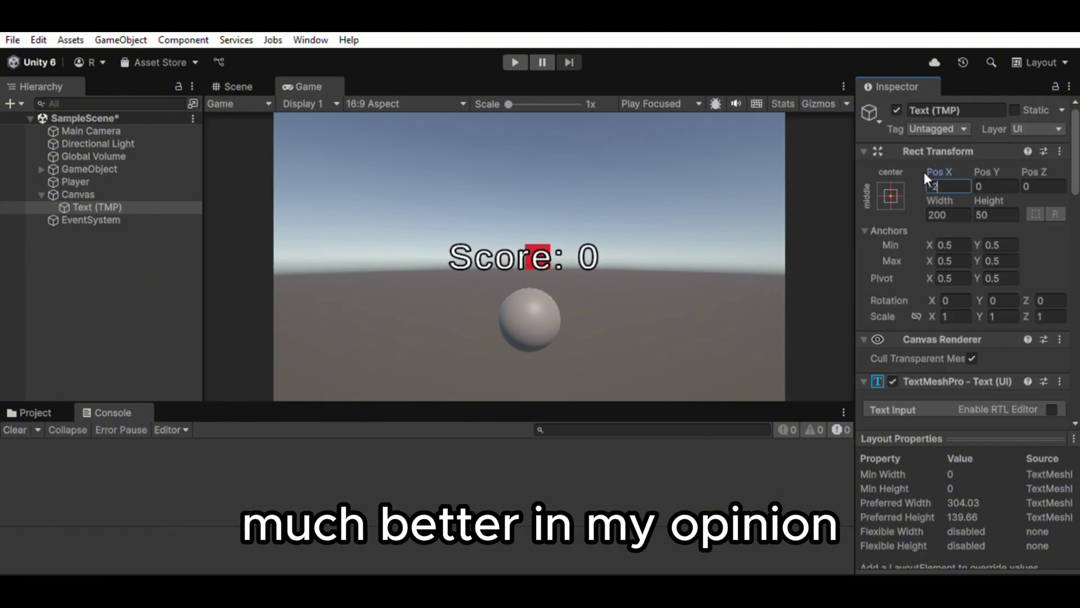
type("00")
left_click(996, 185)
type("100")
key("BackSpace")
key("BackSpace")
key("BackSpace")
type("1")
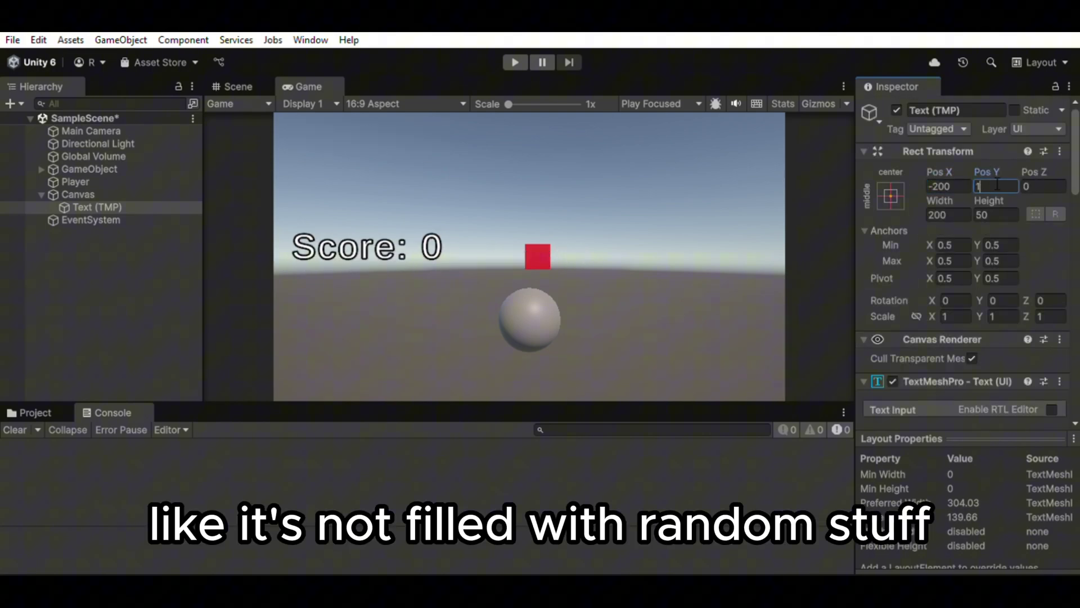
type("40")
scroll(934, 329, "down", 4)
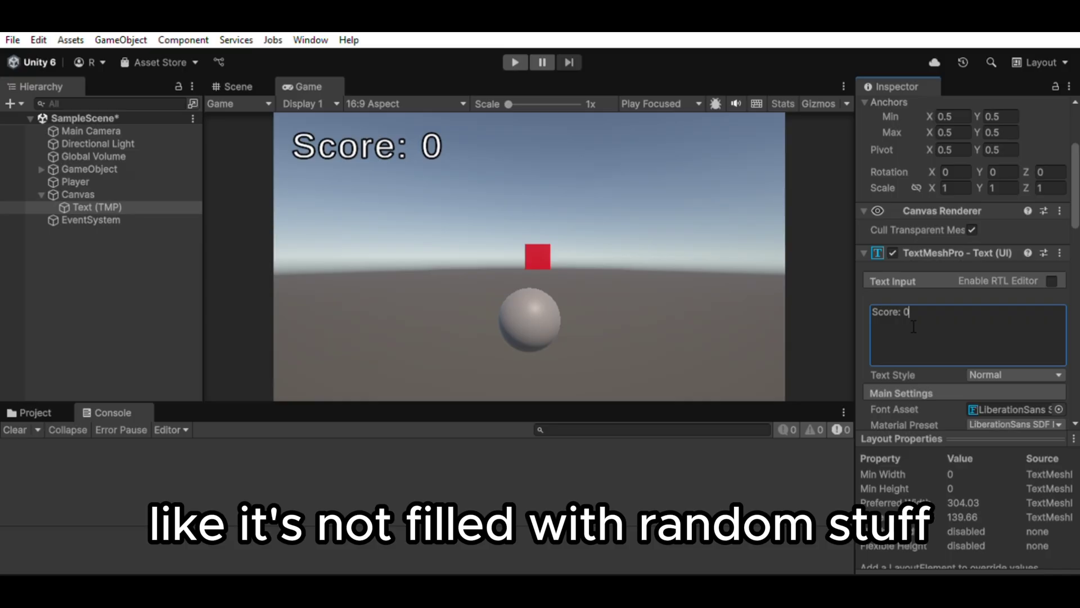
type("000000")
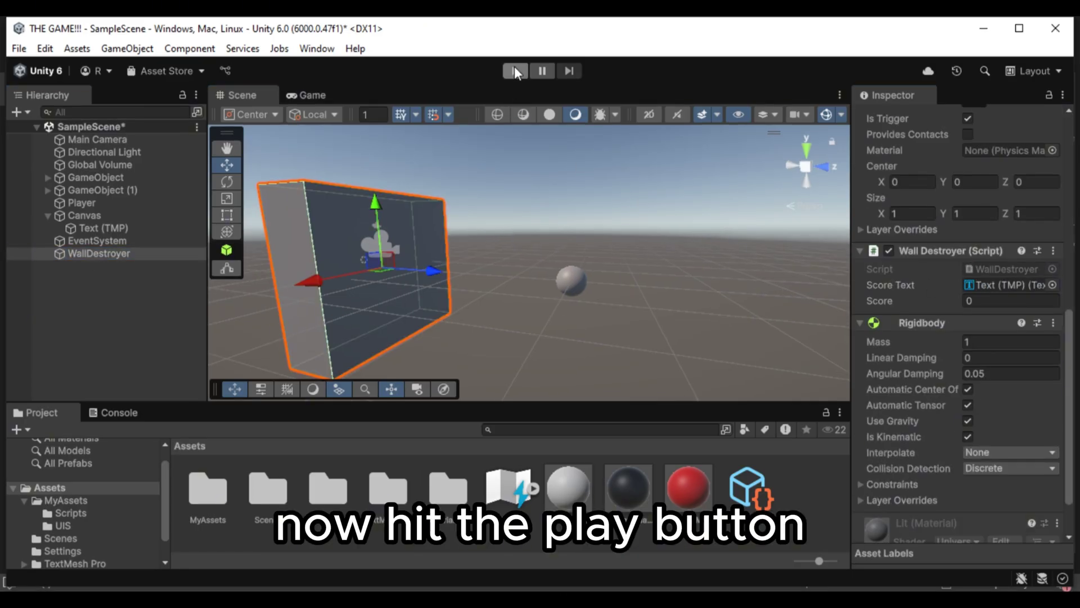
- Play the game and move the ball left, then right, to dodge a wall
left_click(515, 70)
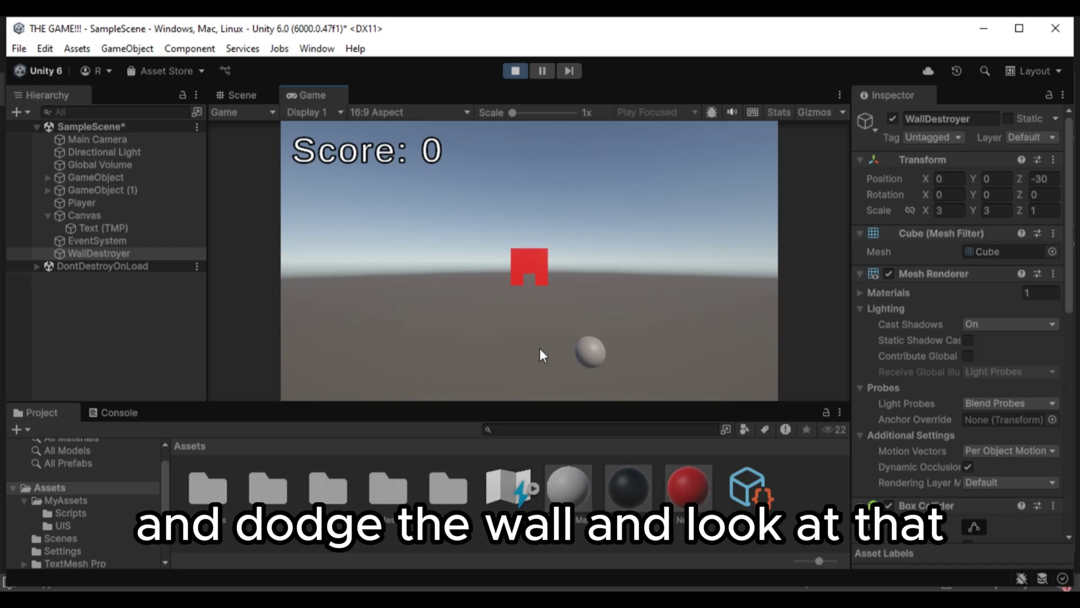
key("a")
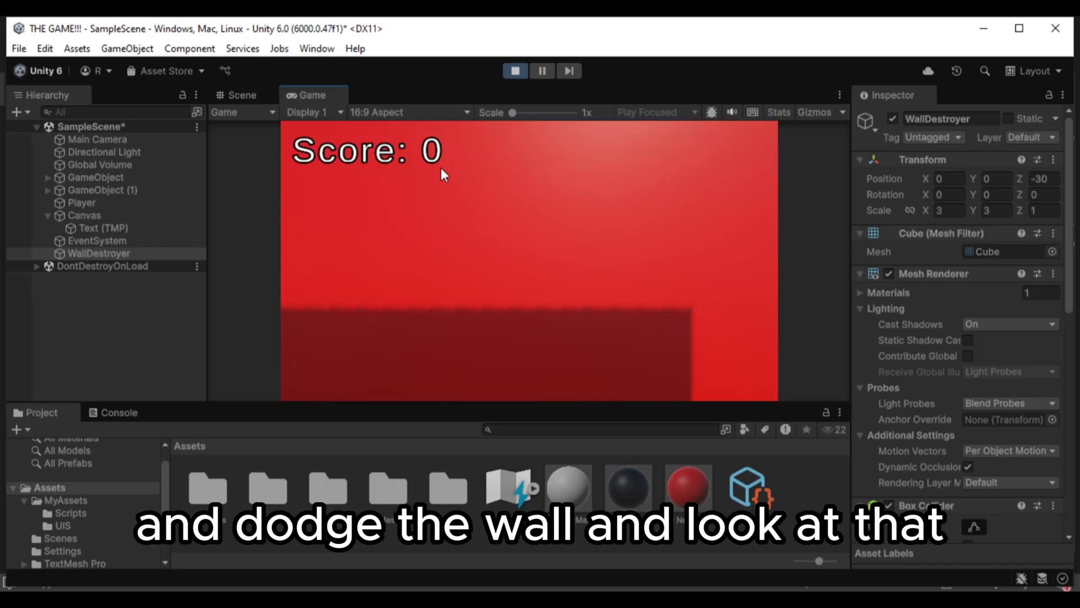
key("d")
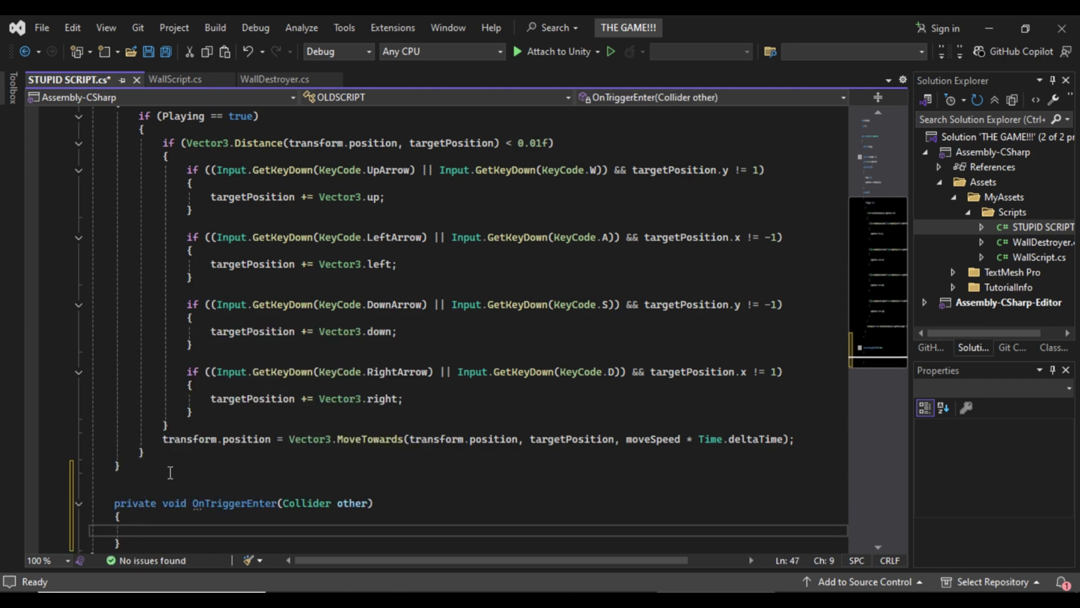
- Add a Laser-tag check logging 'YOU DIED LOL HAHAHAHA' to OnTriggerEnter, save, and play-test
type("if (")
scroll(171, 473, "down", 4)
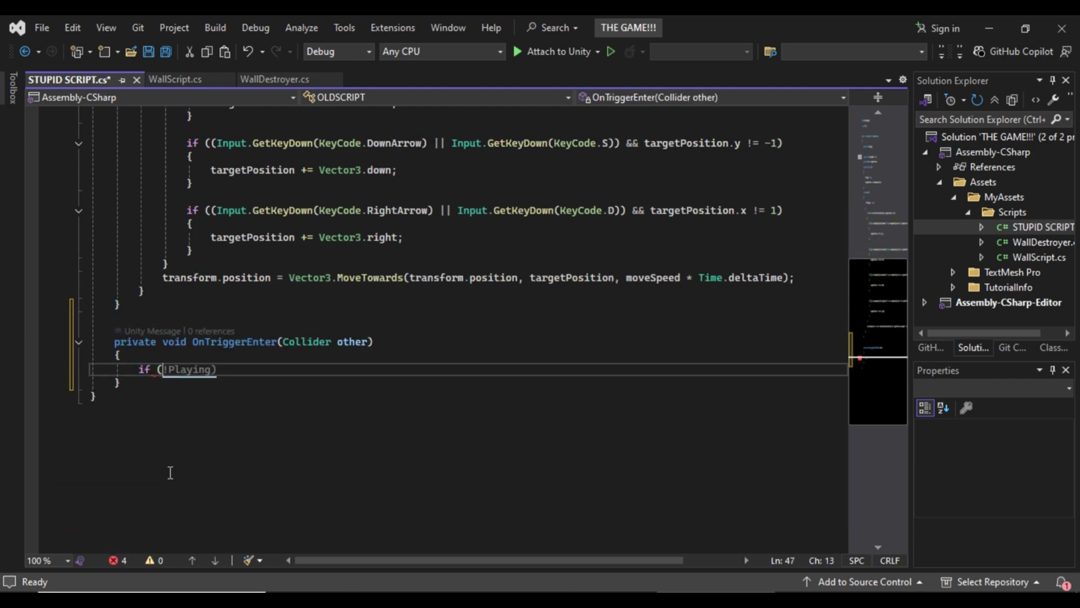
type("other.CompareTag(\"Laser\")")
key("Return")
type("{")
key("Return")
type("Debug.Log")
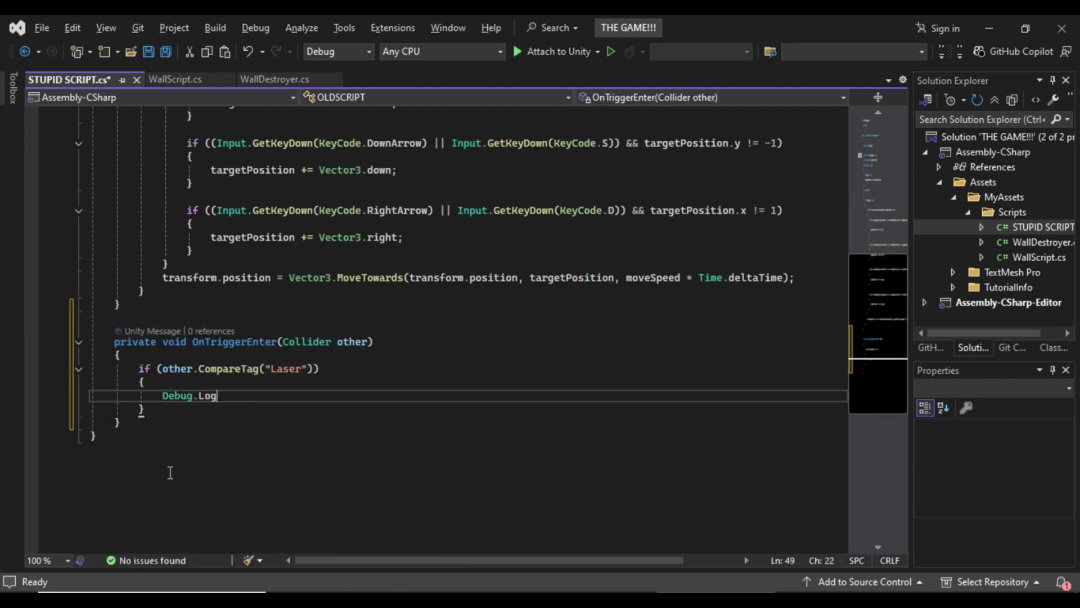
type("(\"YOU DIED LOL HAHAHAHA\");")
key("ctrl+s")
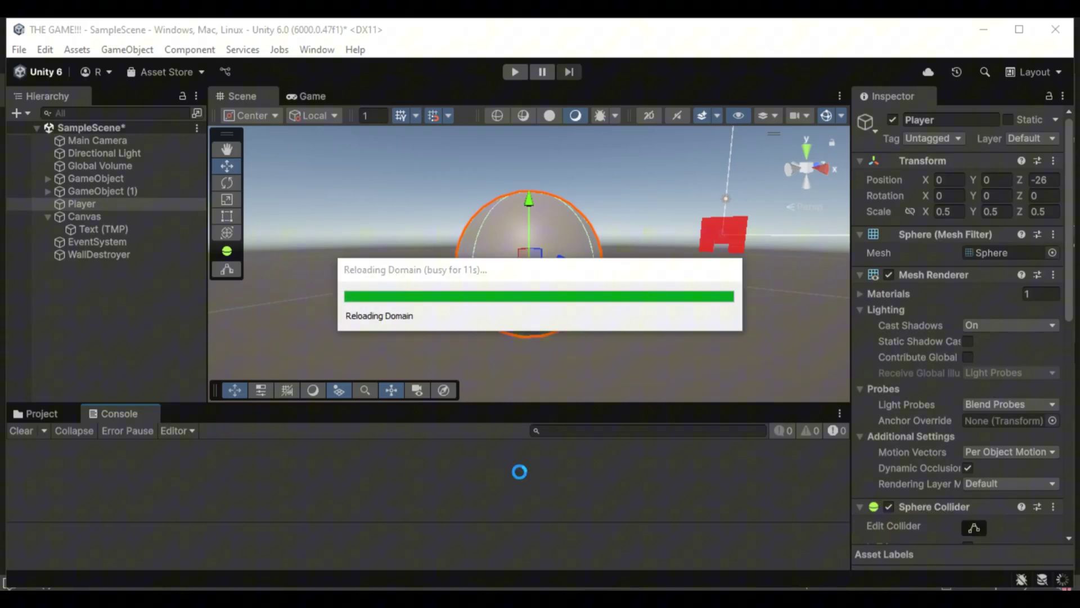
key("ctrl+p")
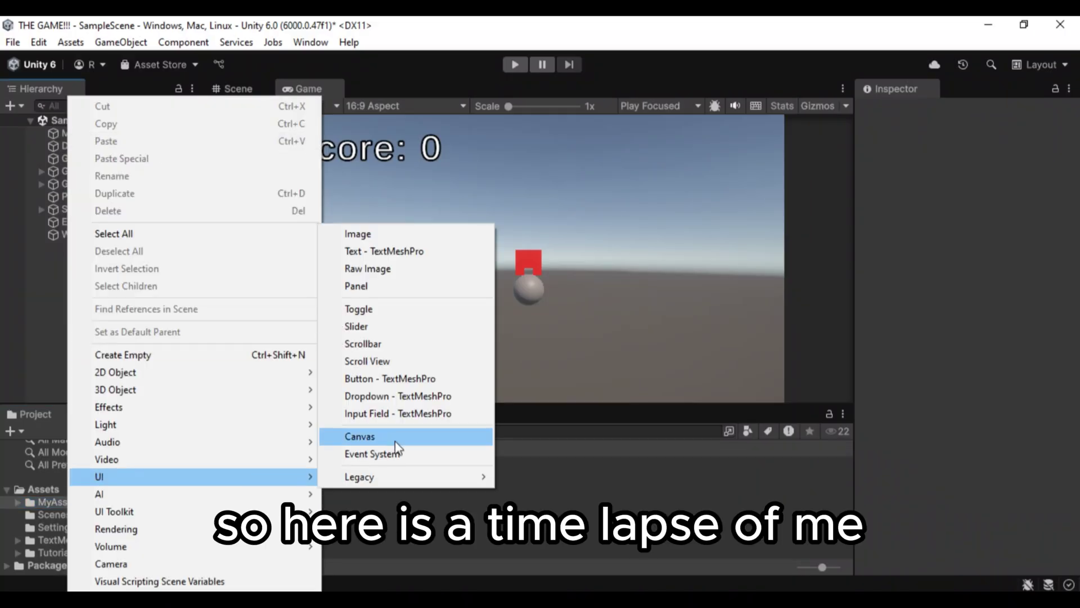
- Create the death screen canvas and add a button to it
left_click(360, 437)
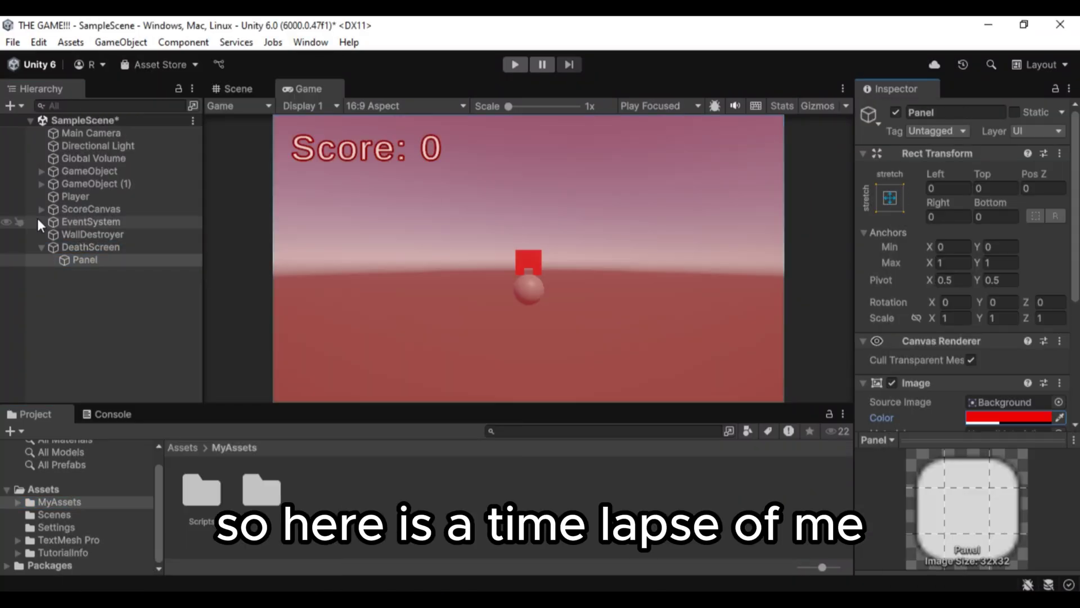
right_click(68, 247)
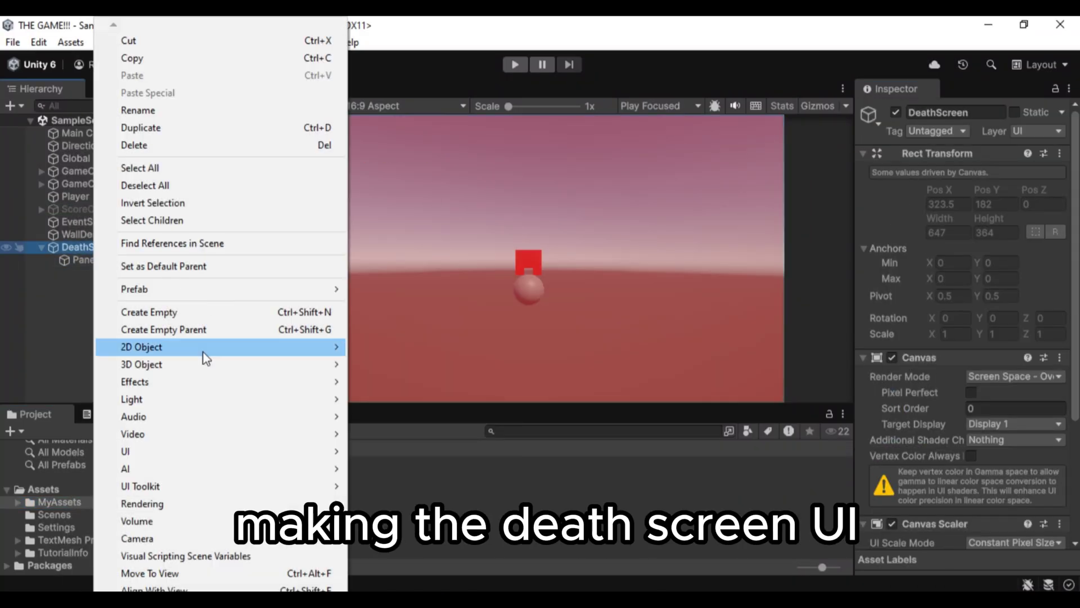
mouse_move(135, 451)
left_click(404, 353)
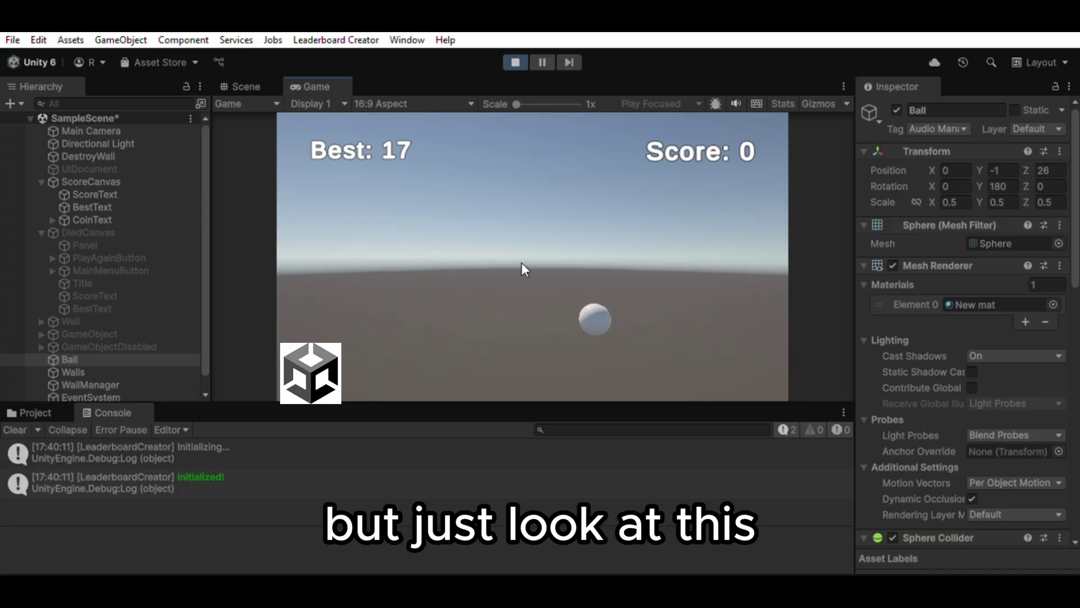
- Steer the ball into a wall, then keep pressing arrow keys after the You Died screen
key("Left")
key("Up")
key("Left")
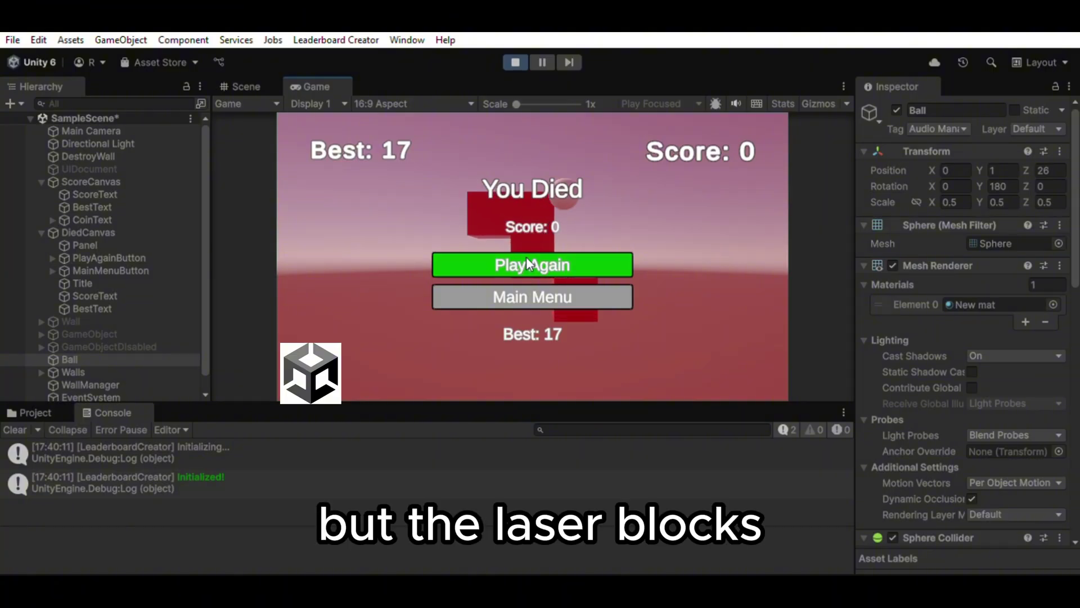
key("Left")
key("Left")
key("Down")
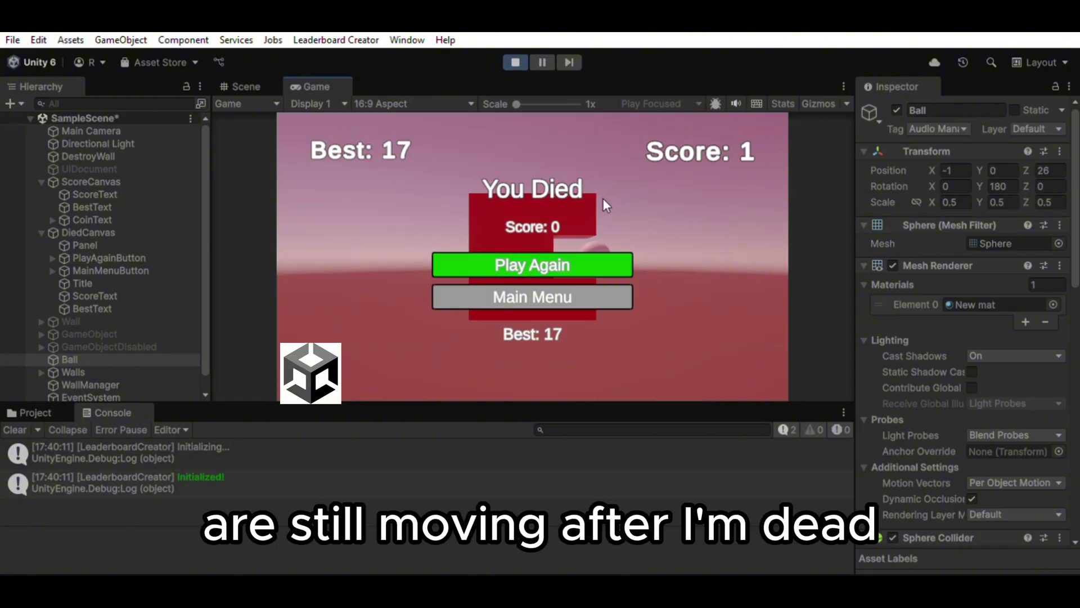
key("Left")
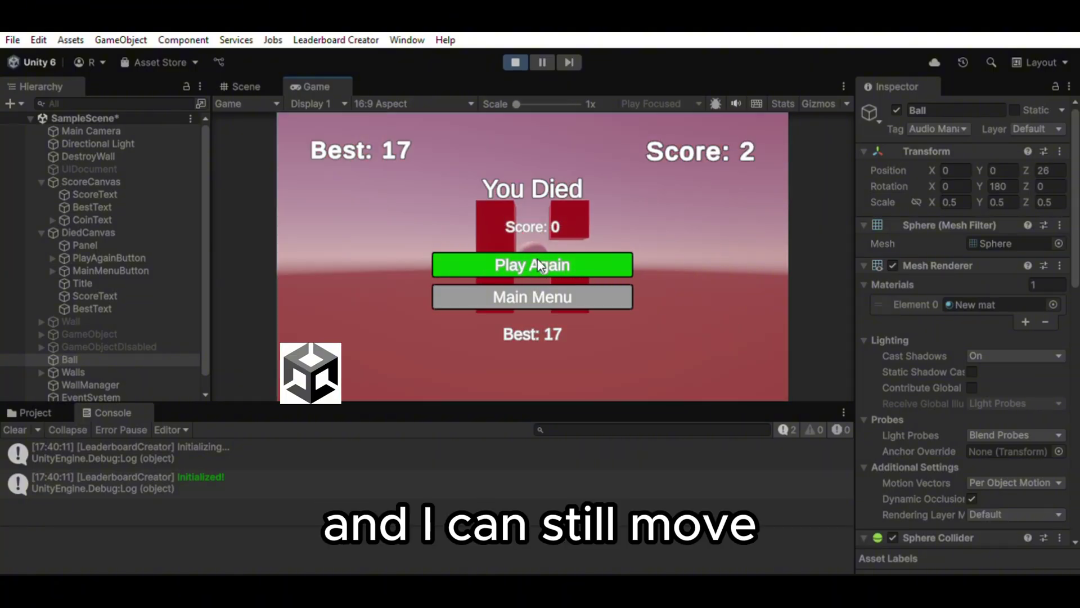
key("Right")
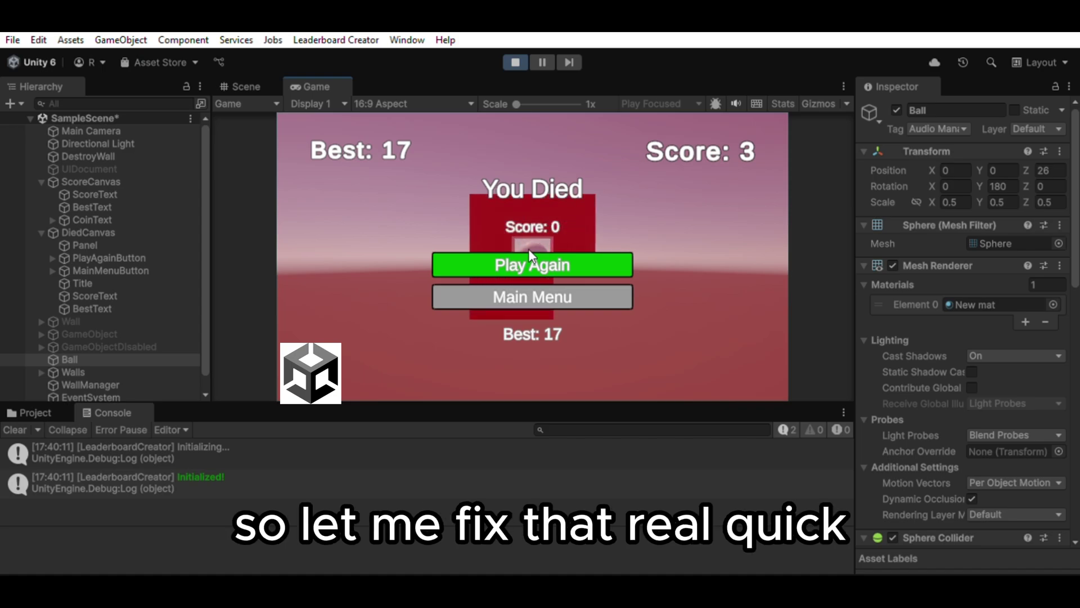
key("Down")
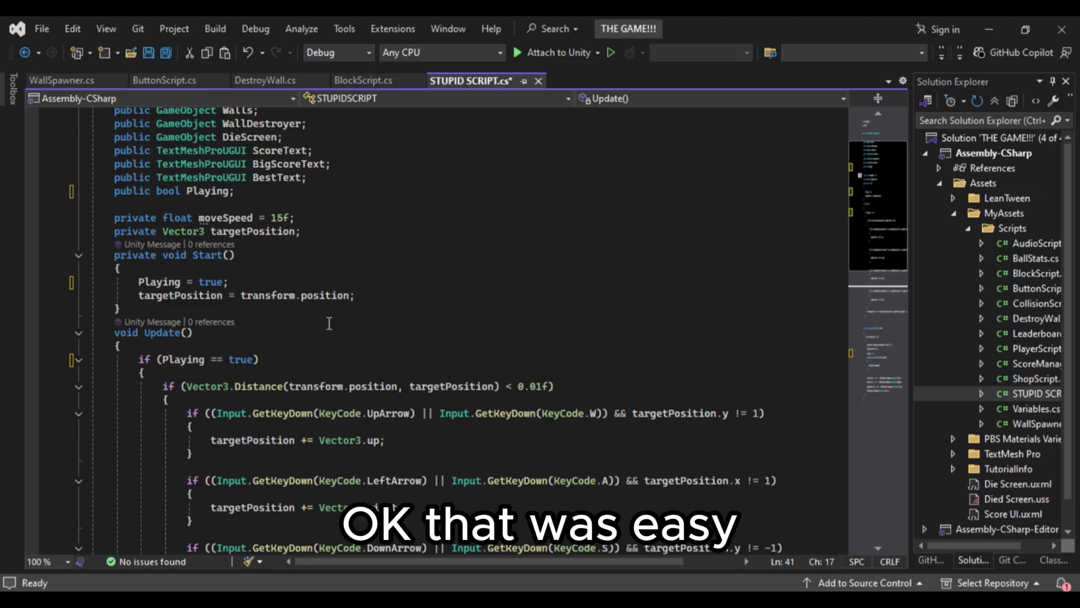
left_click_drag(235, 272, 174, 274)
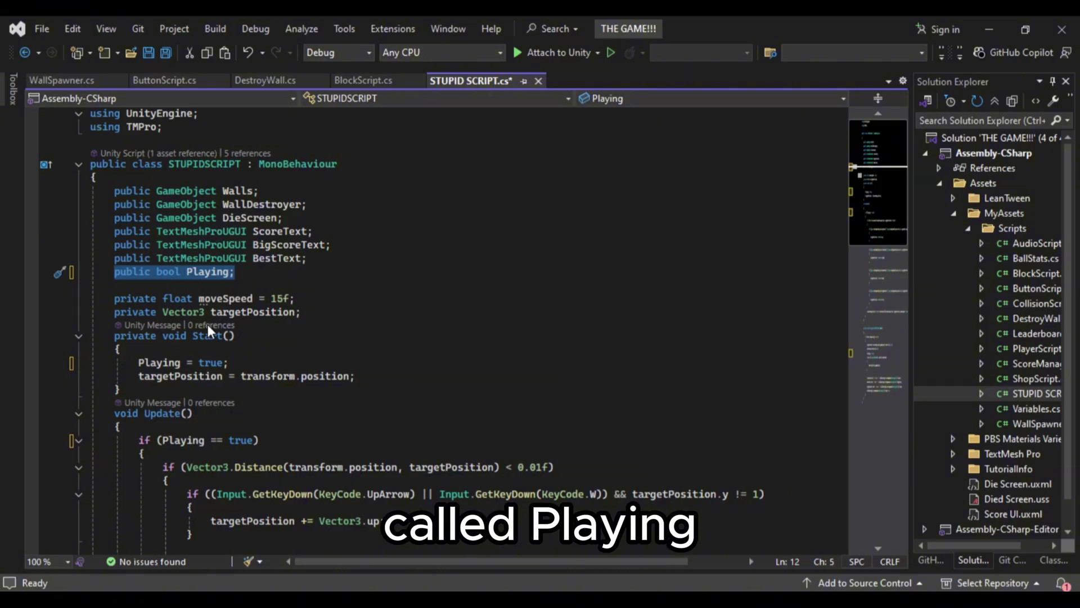
left_click_drag(228, 363, 139, 364)
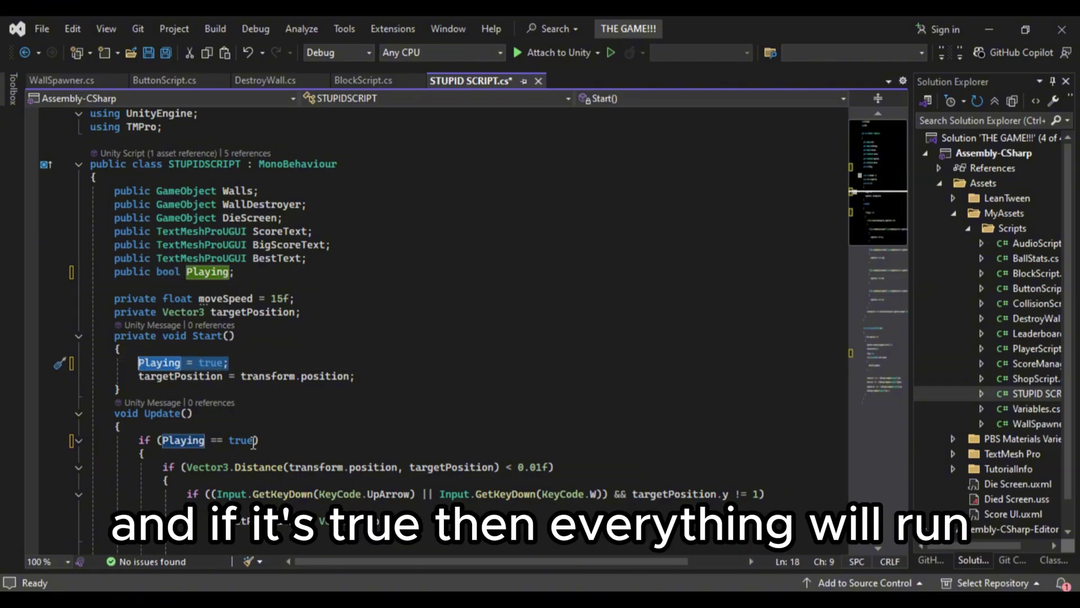
left_click_drag(253, 440, 180, 442)
scroll(185, 455, "down", 15)
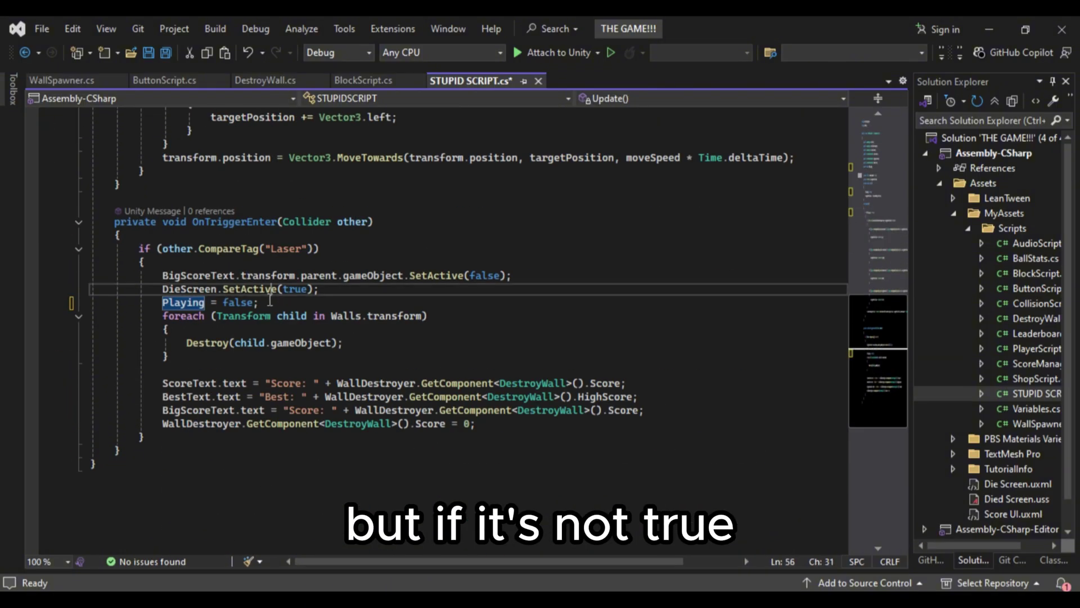
left_click_drag(258, 302, 165, 305)
scroll(225, 316, "up", 11)
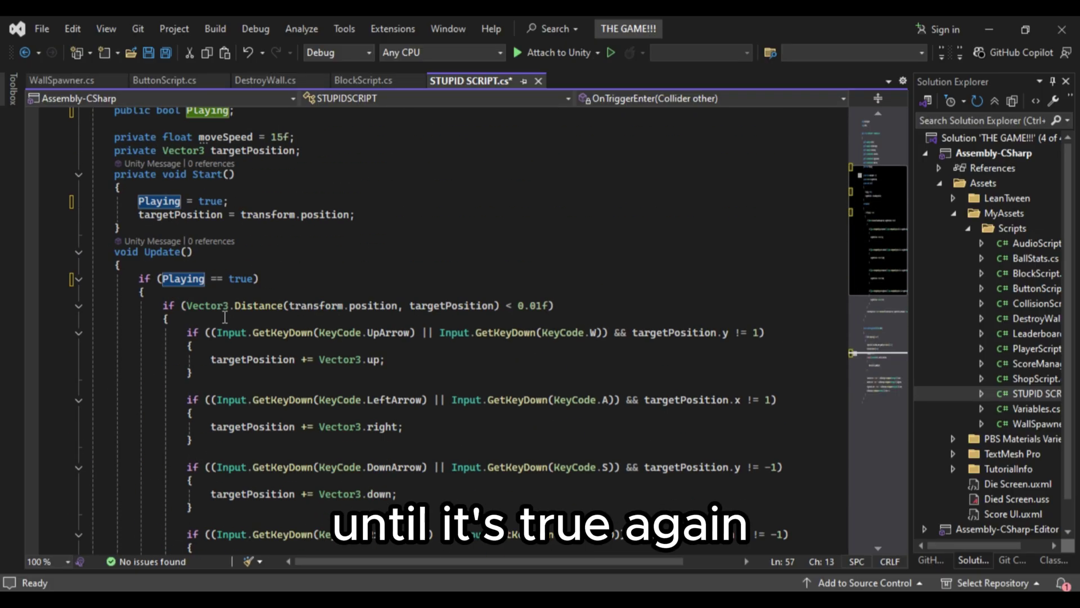
scroll(250, 287, "down", 11)
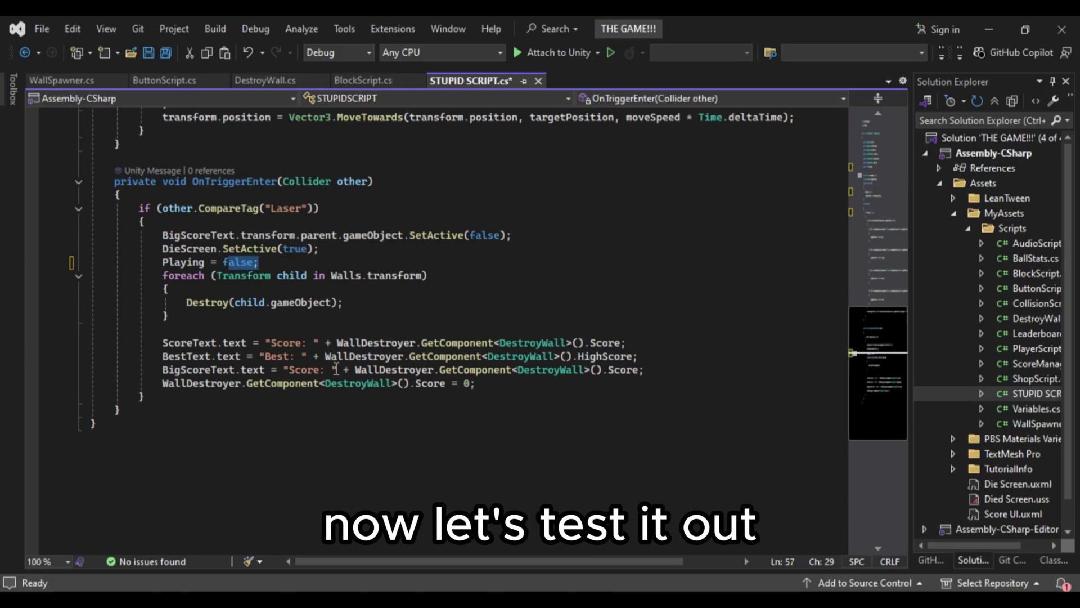
left_click(336, 370)
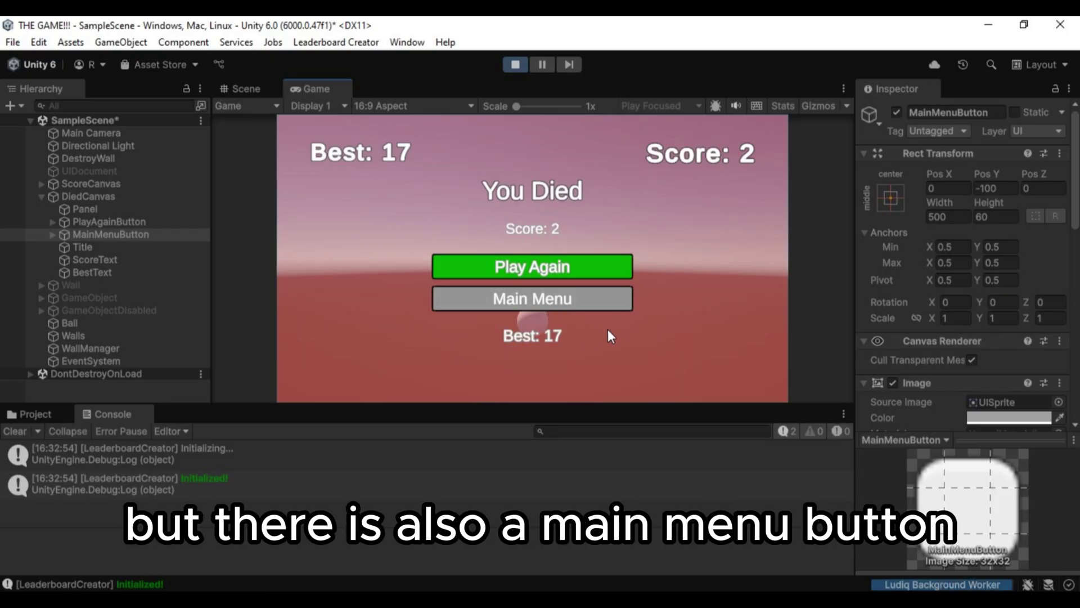
- Go from the death screen to the main menu, then open and close Settings twice
left_click(547, 300)
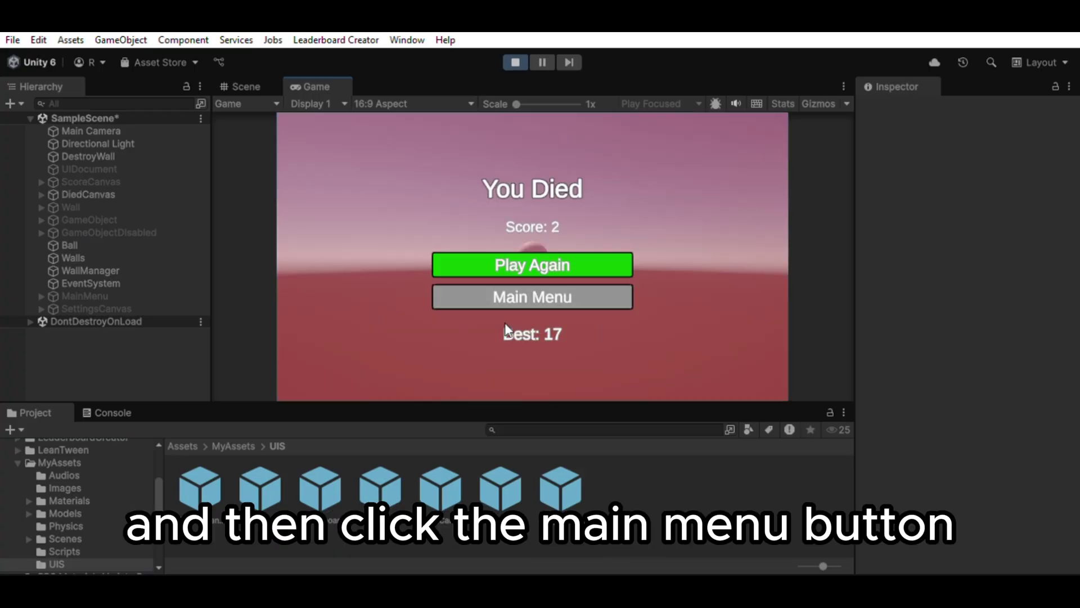
left_click(549, 297)
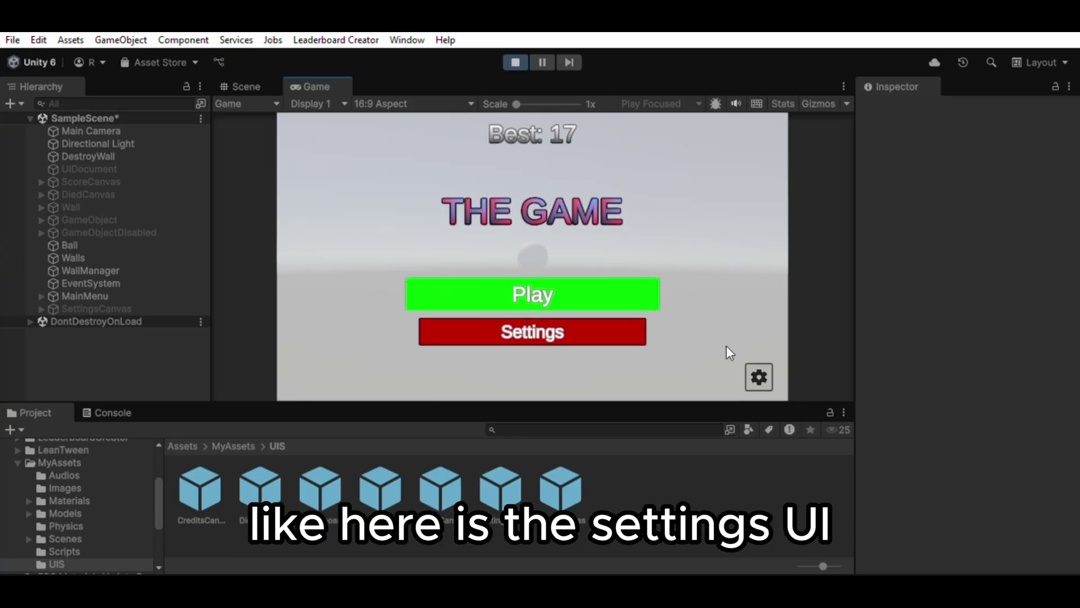
left_click(760, 371)
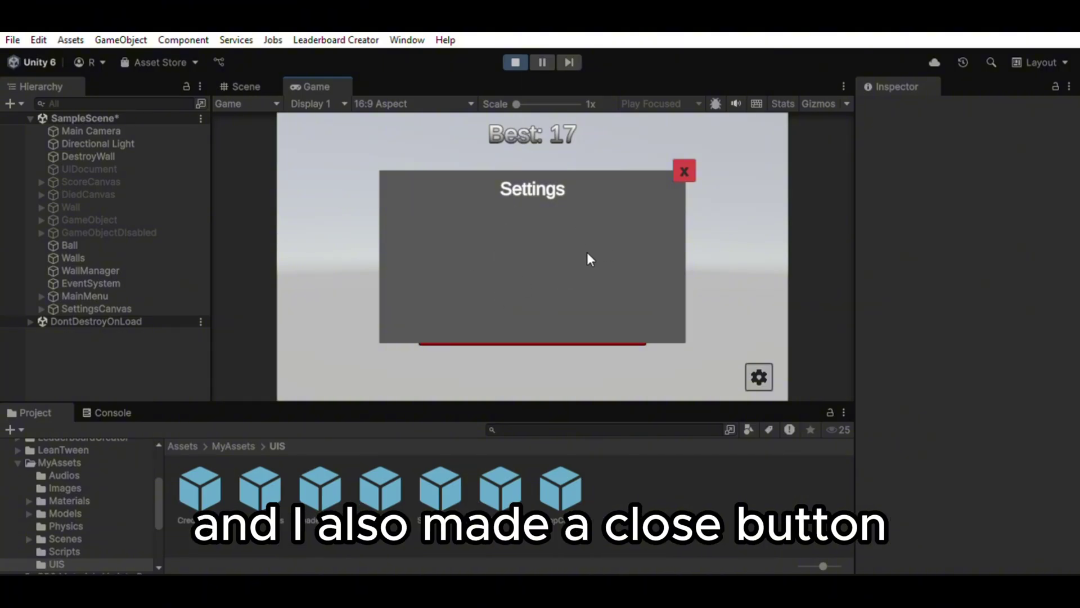
left_click(684, 170)
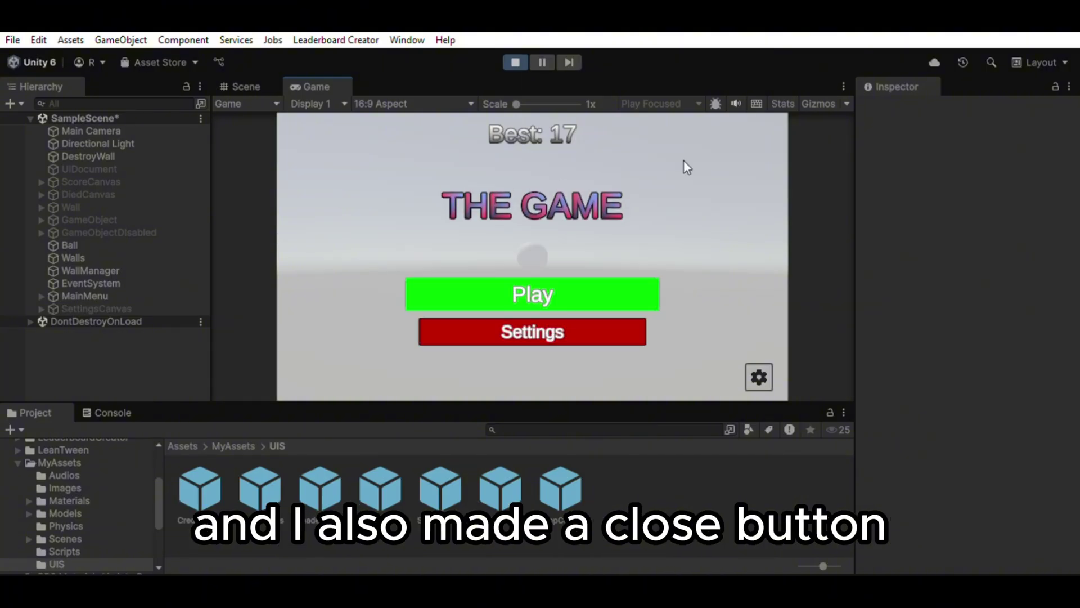
left_click(549, 320)
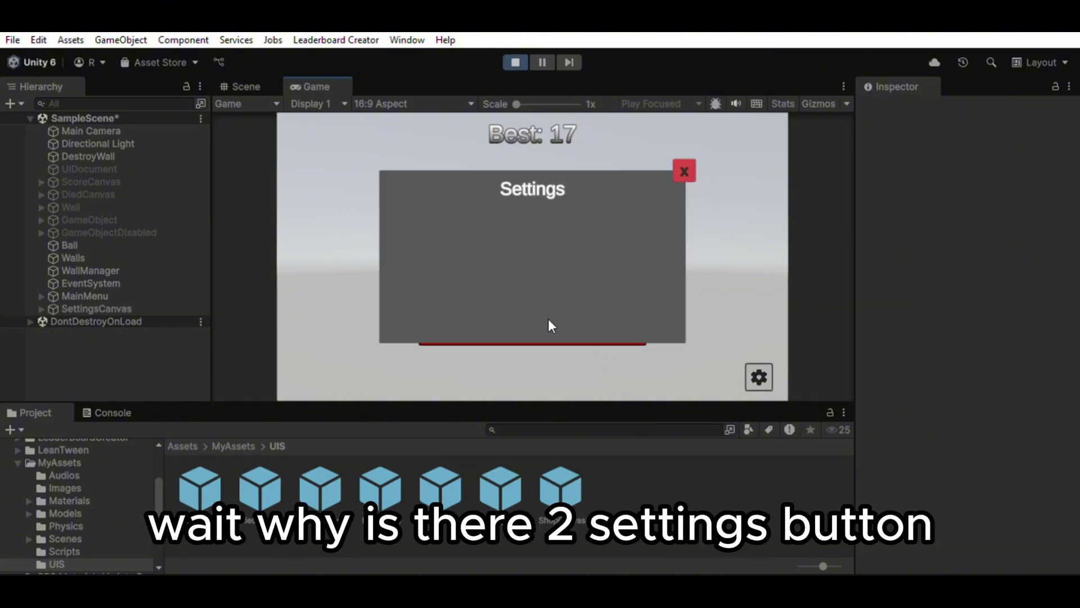
left_click(684, 170)
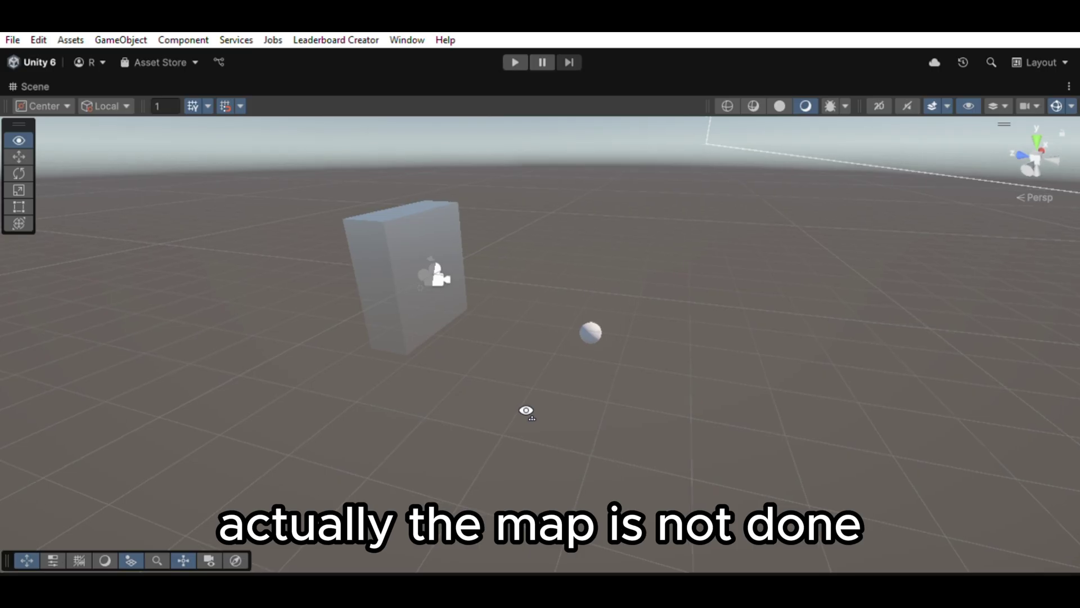
- Frame the wall, name the new material Laser Material, and apply it to the wall
right_click_drag(525, 410, 212, 400)
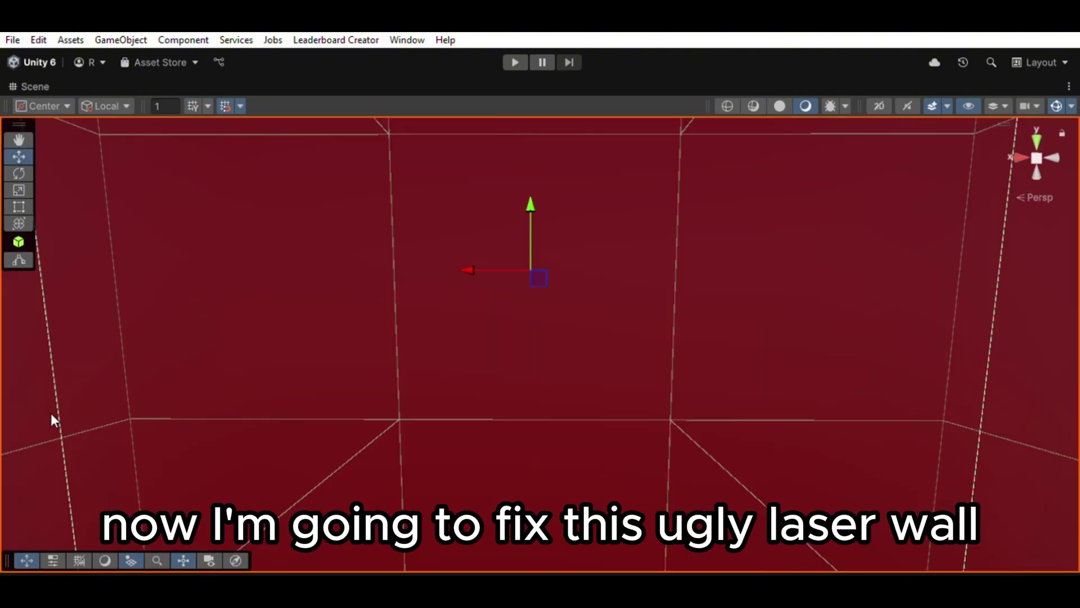
key("f")
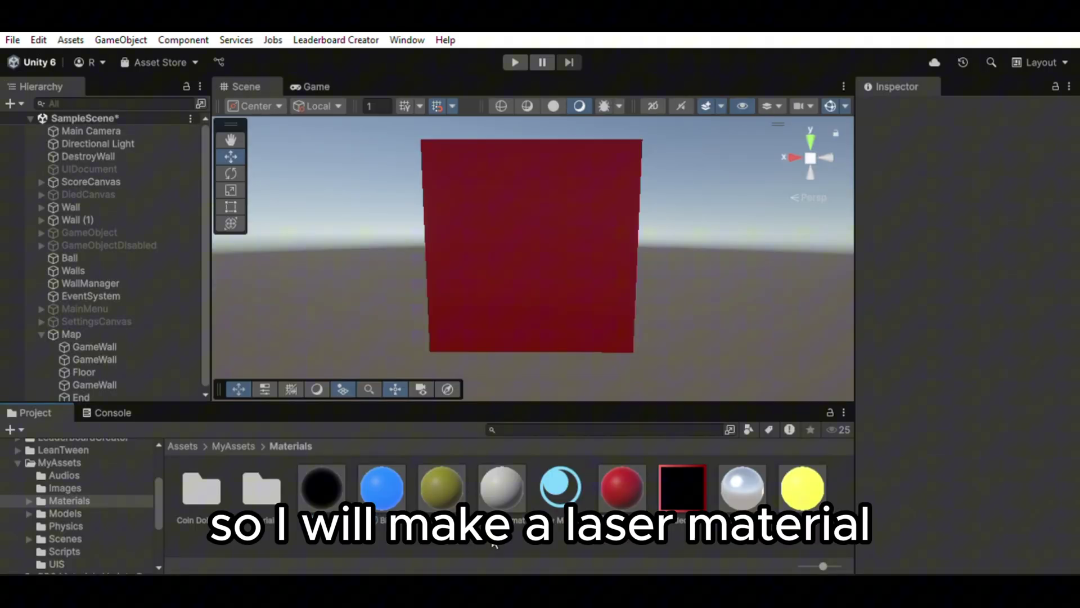
left_click(560, 519)
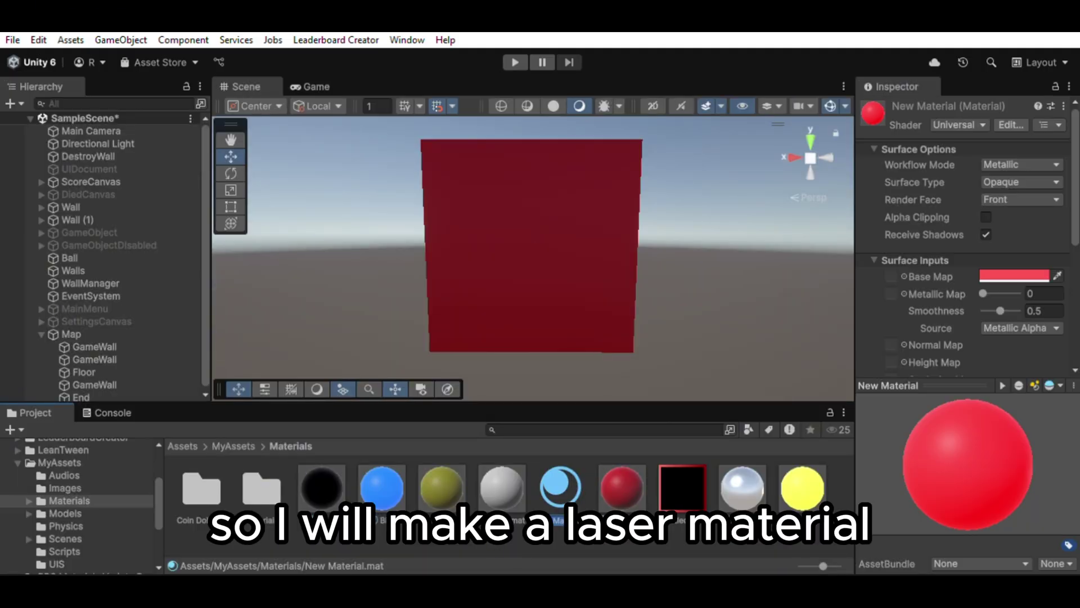
key("Return")
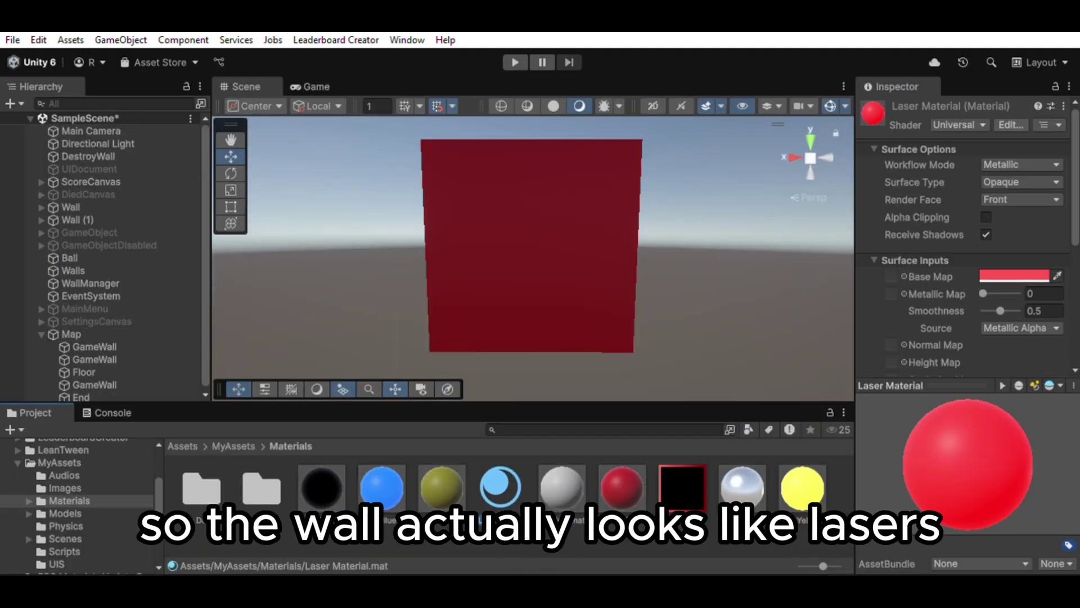
left_click_drag(500, 487, 517, 163)
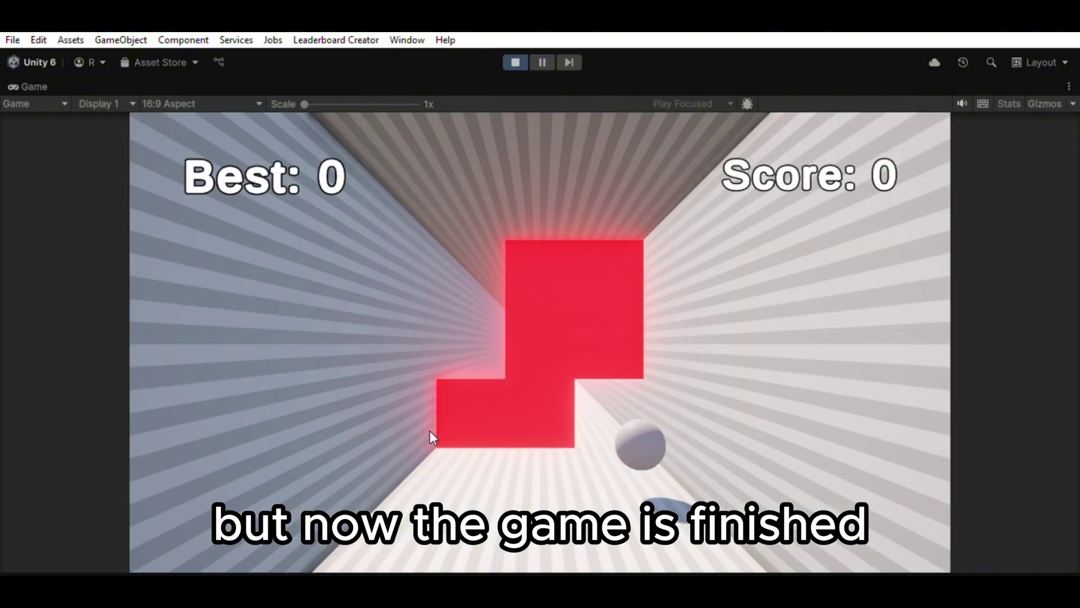
- Steer the ball left and right to dodge the red laser walls
key("Left")
key("Right")
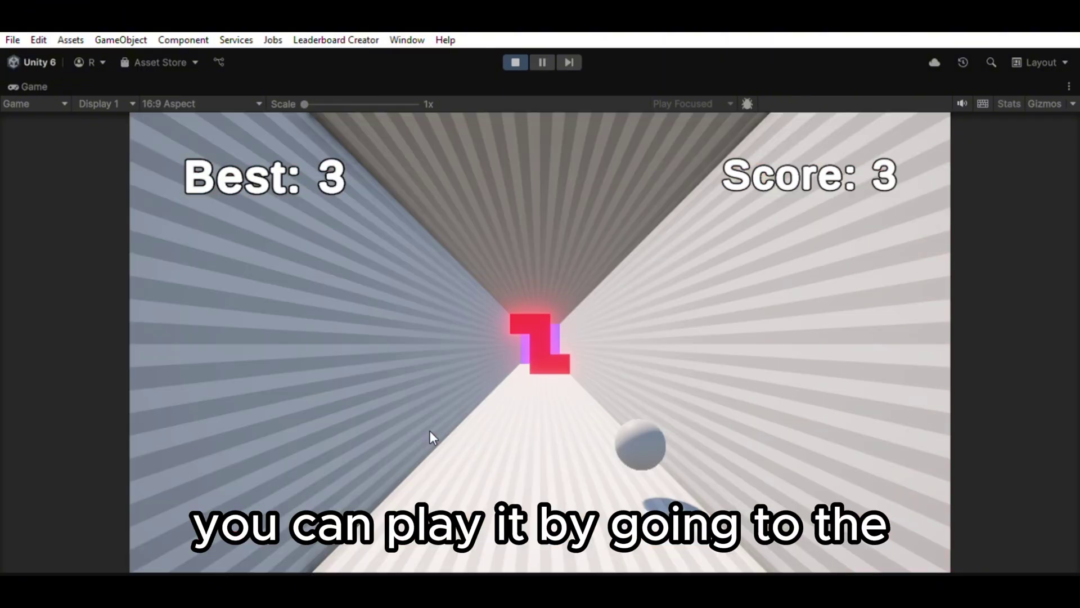
key("Left")
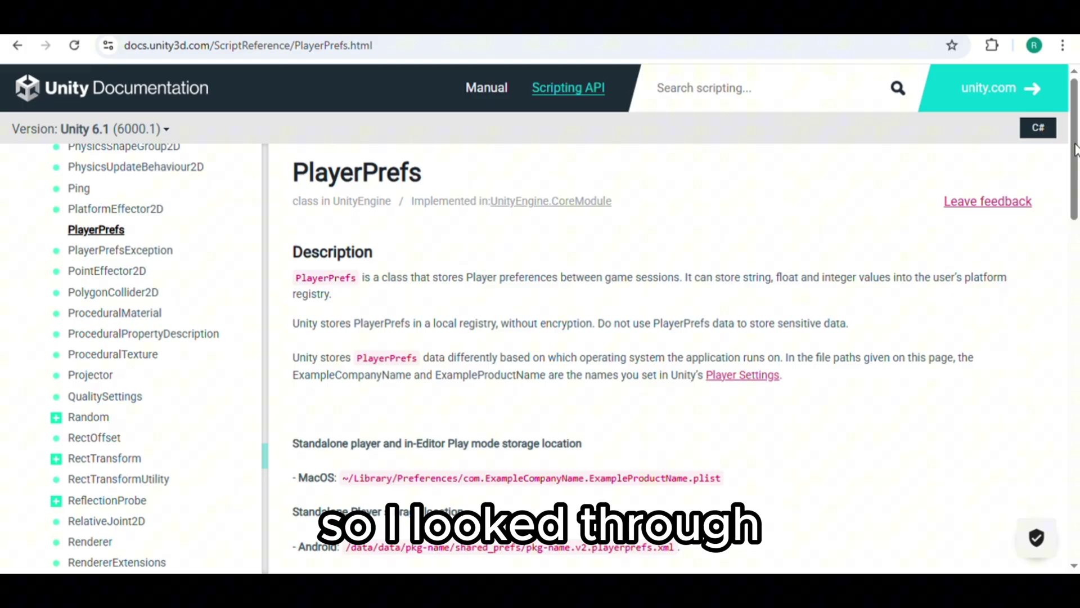
scroll(1075, 178, "down", 2)
left_click_drag(1076, 179, 1063, 426)
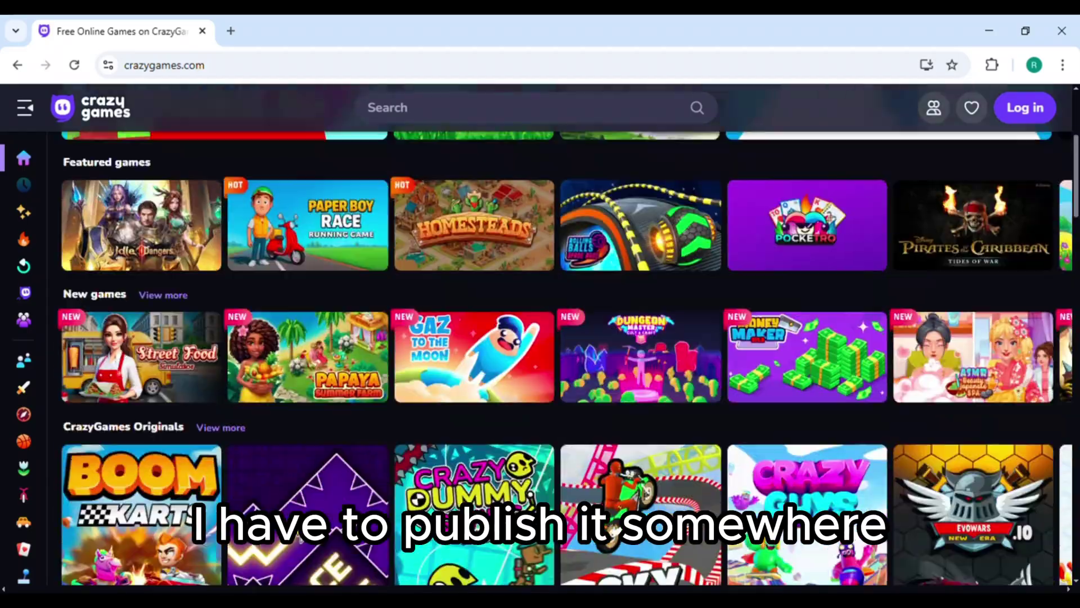
- Tick Bad Moving System and Main Menu off the checklist, then briefly highlight the Unity documentation title
scroll(563, 360, "down", 2)
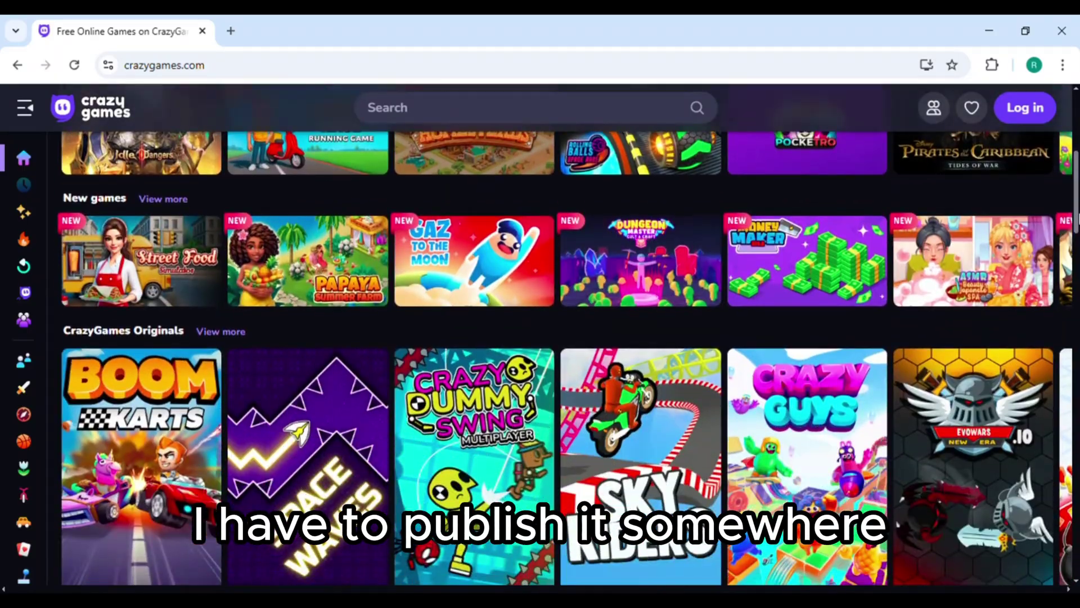
scroll(1064, 346, "down", 12)
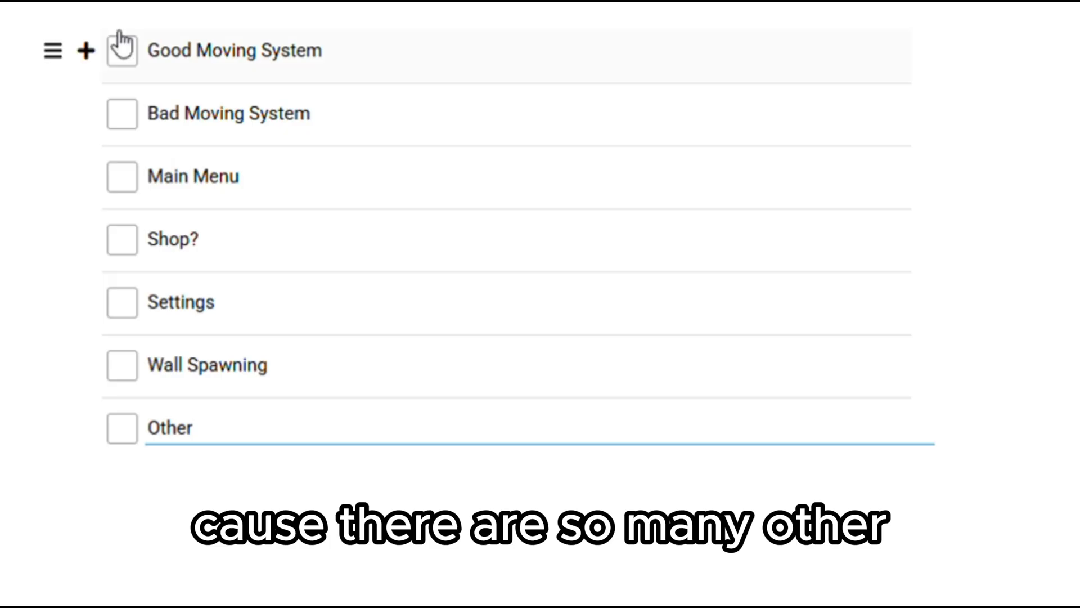
left_click(124, 119)
left_click(125, 178)
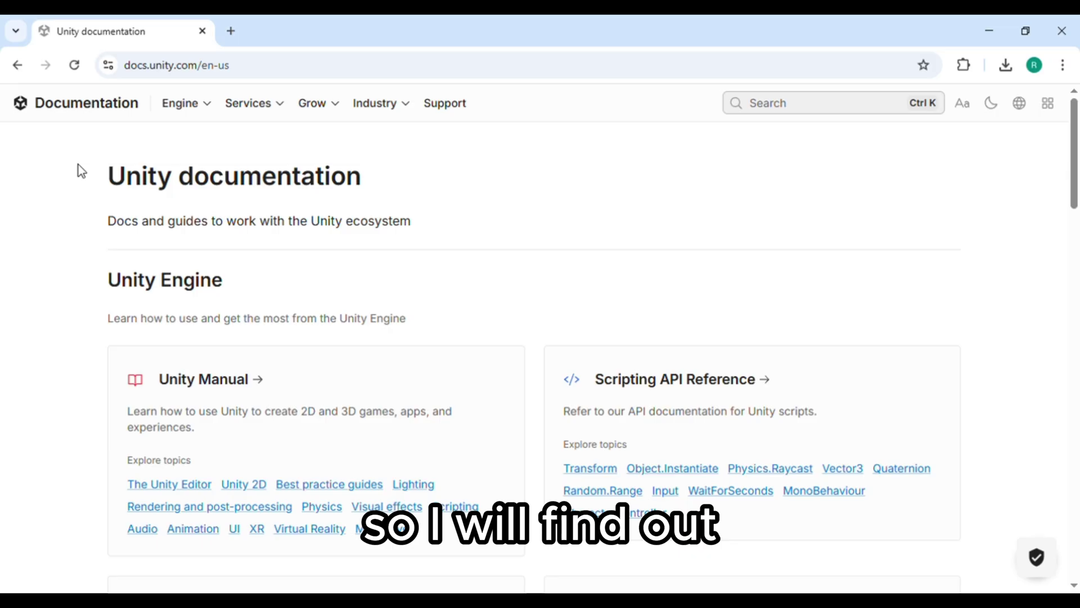
left_click_drag(79, 171, 299, 197)
left_click(518, 272)
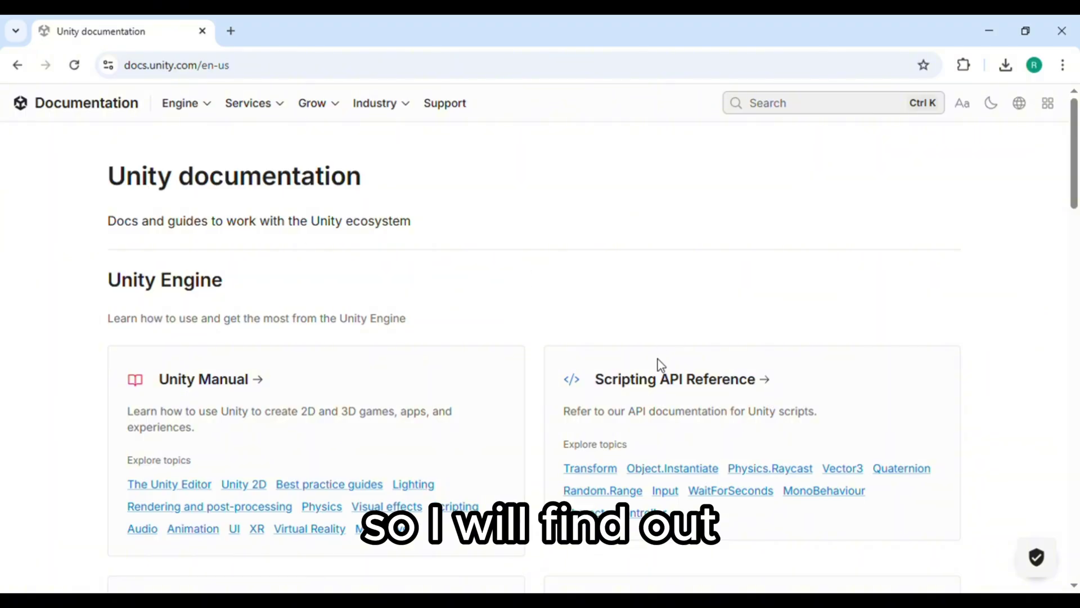